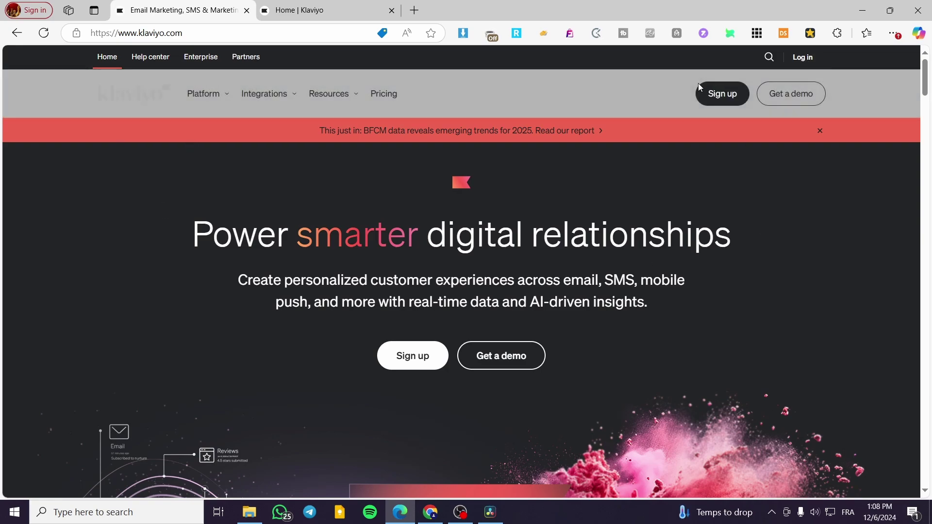
Switch to the open Klaviyo dashboard, go to the campaigns list and start creating a new campaign
click(330, 6)
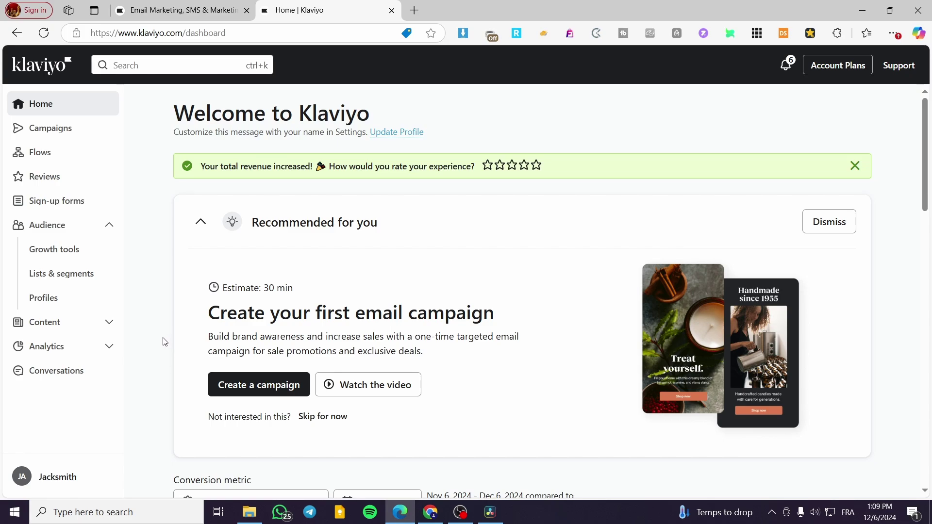
click(77, 138)
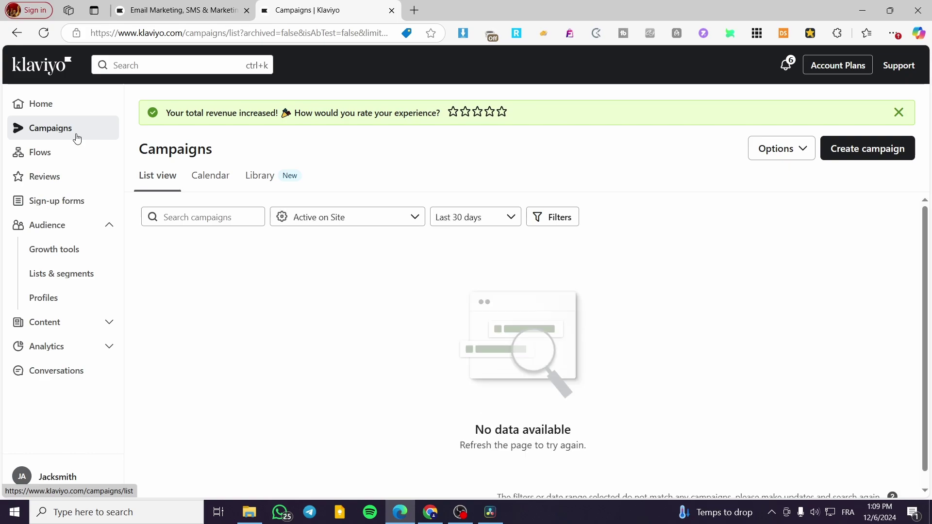
scroll(597, 360, down, 1)
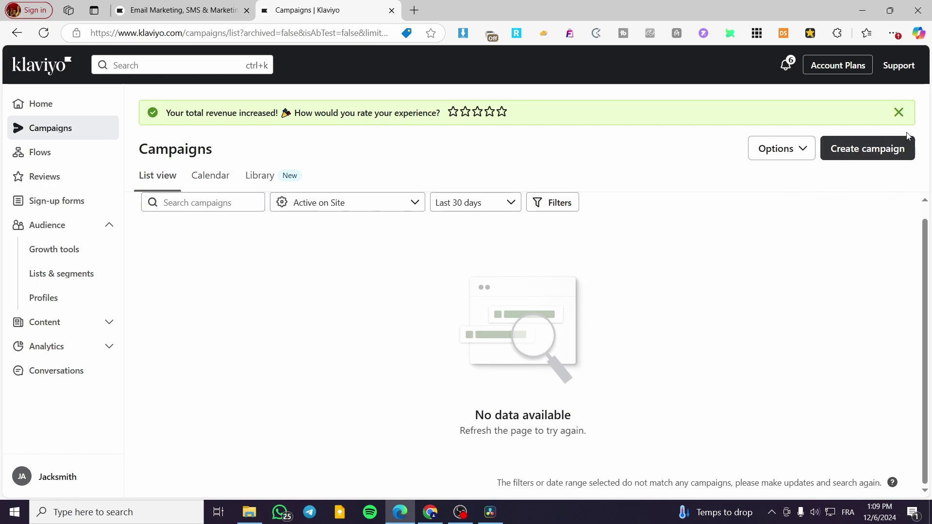
click(874, 155)
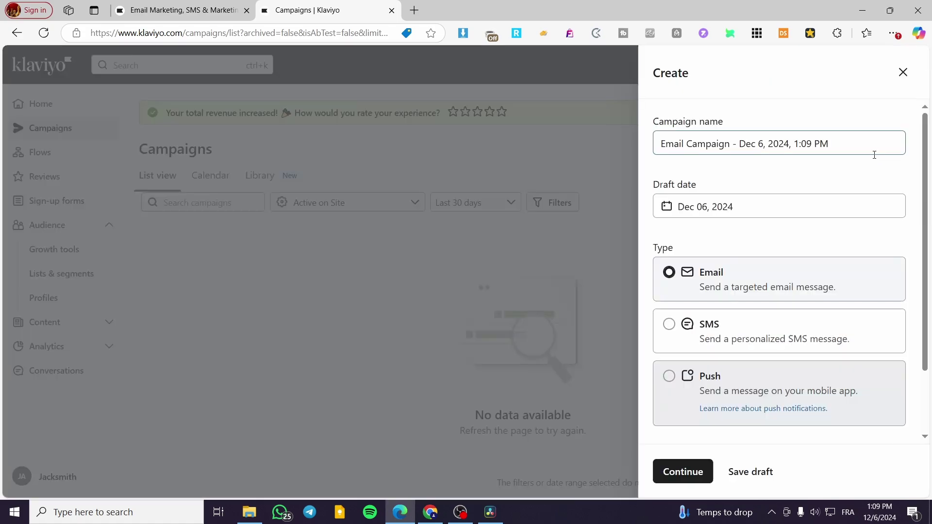
Replace the default campaign name with "Jack Clothing Store test campaign"
click(839, 145)
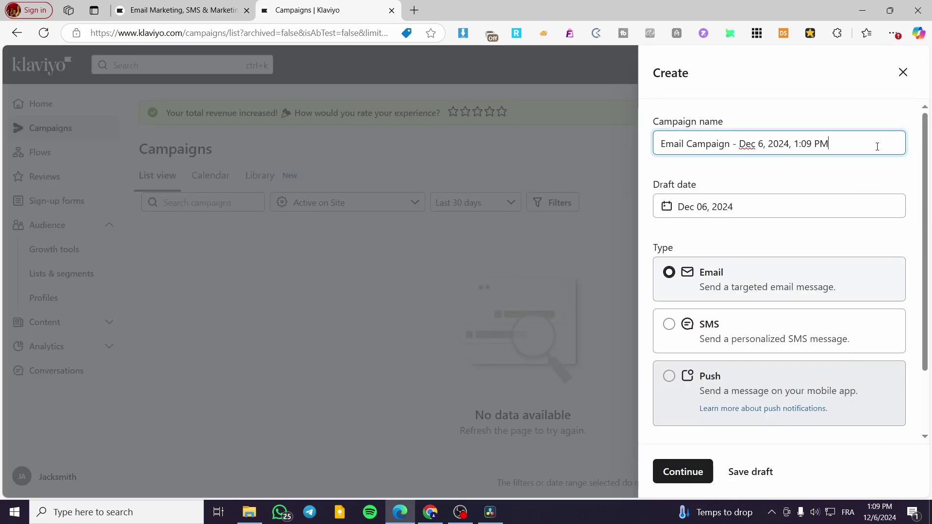
drag(876, 146, 604, 154)
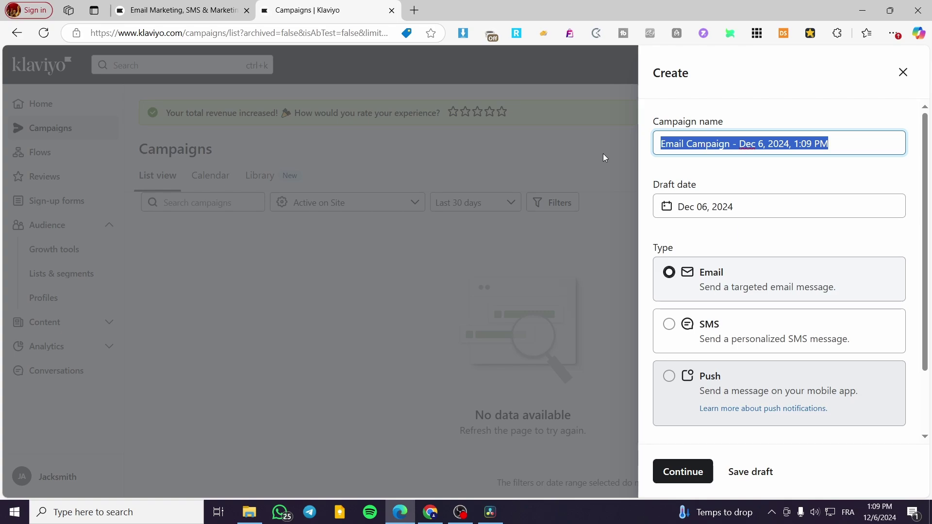
text(Jac)
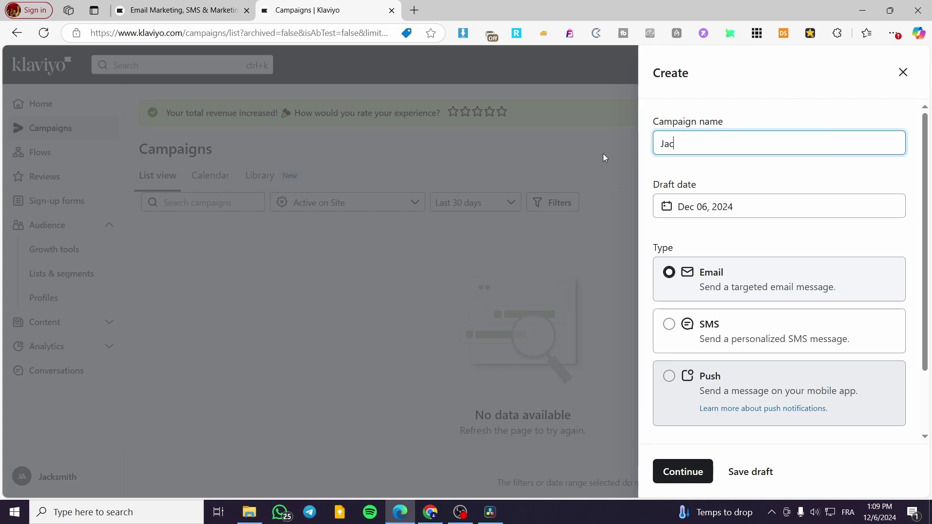
text(k Clothing Sto)
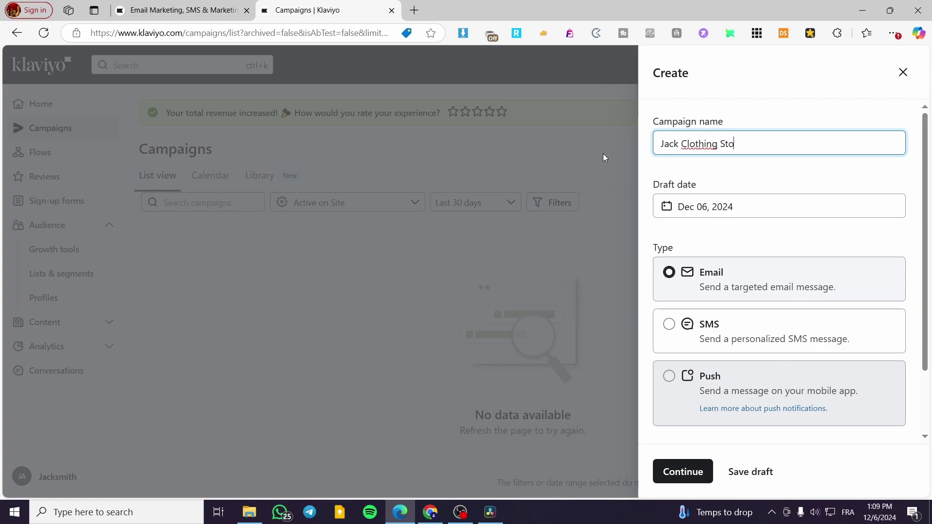
text(re)
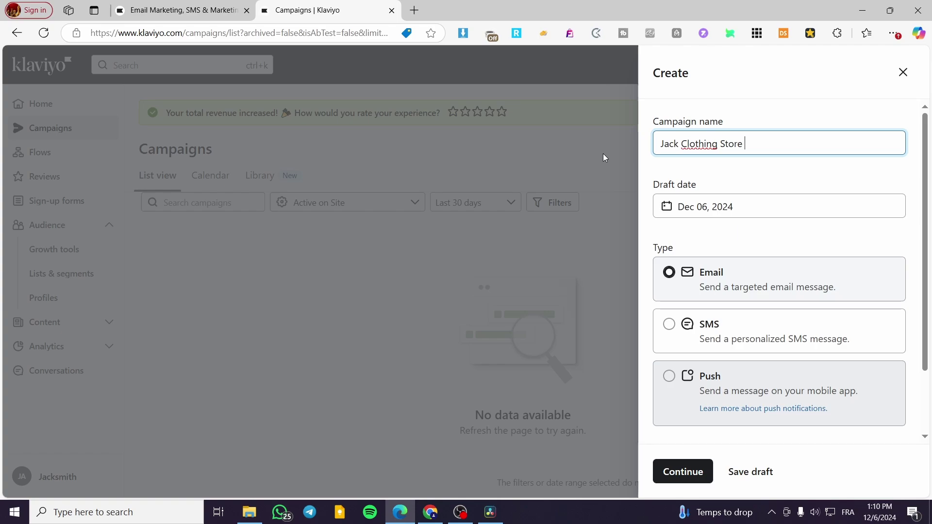
text( test compa)
key(BackSpace)
key(BackSpace)
key(BackSpace)
text(ampaign)
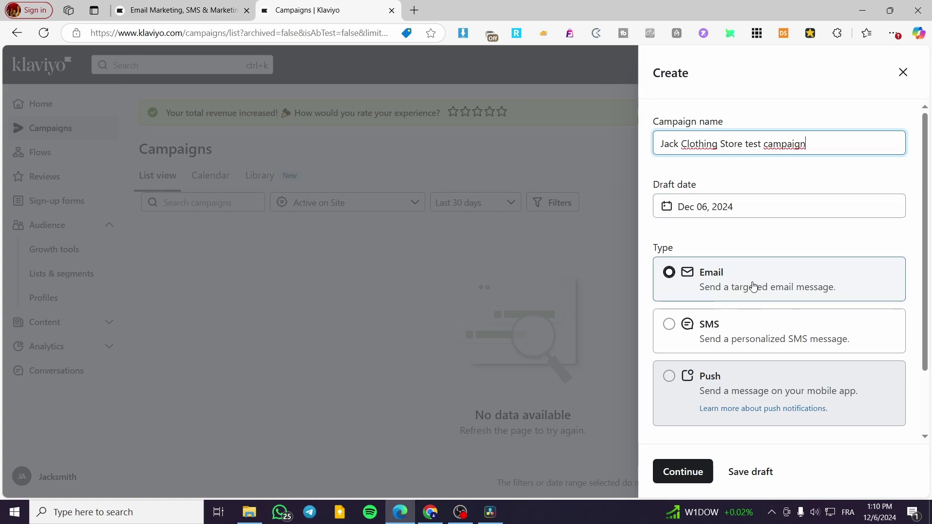
Keep Email as the campaign type, add the Email tag and continue to the recipients stage
click(742, 334)
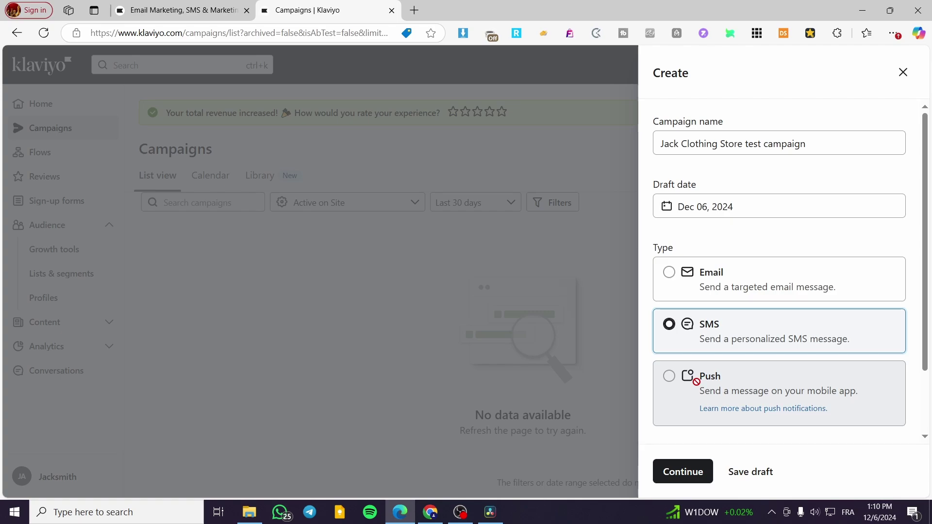
click(728, 283)
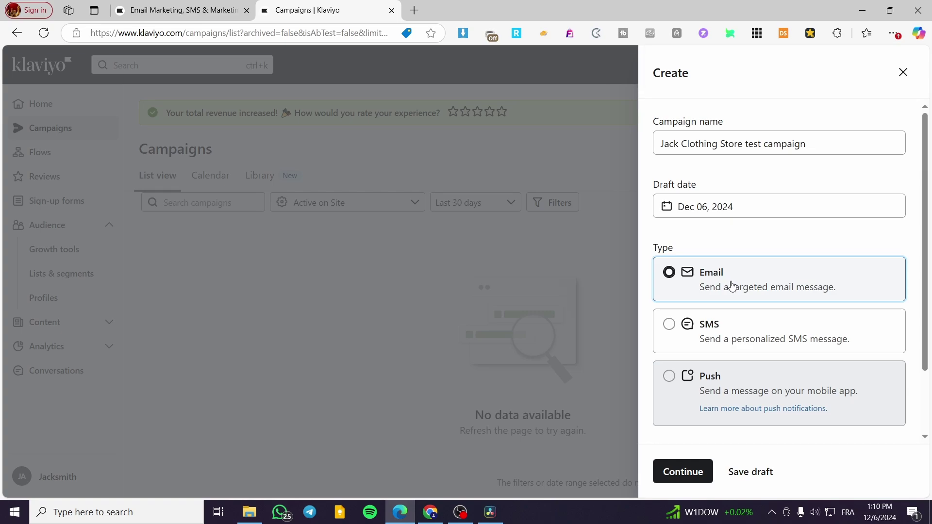
scroll(769, 316, down, 2)
click(727, 408)
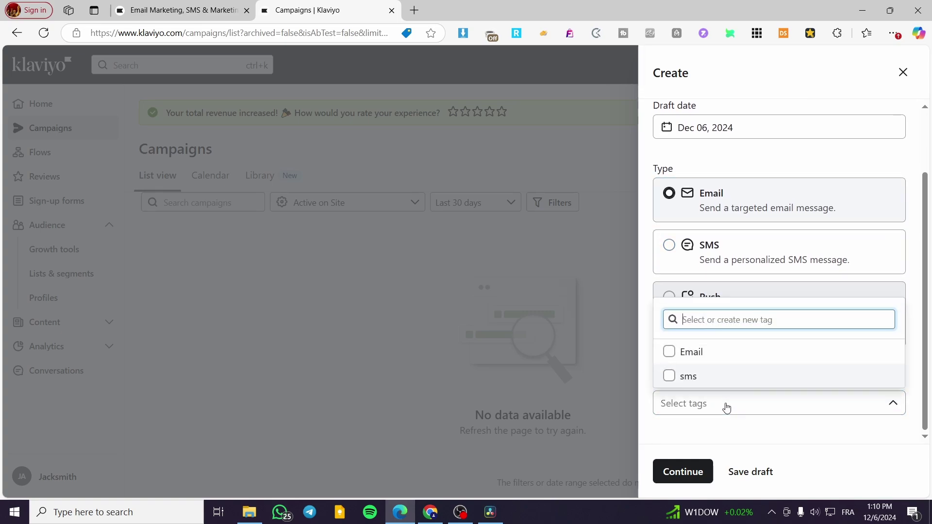
click(714, 353)
click(750, 422)
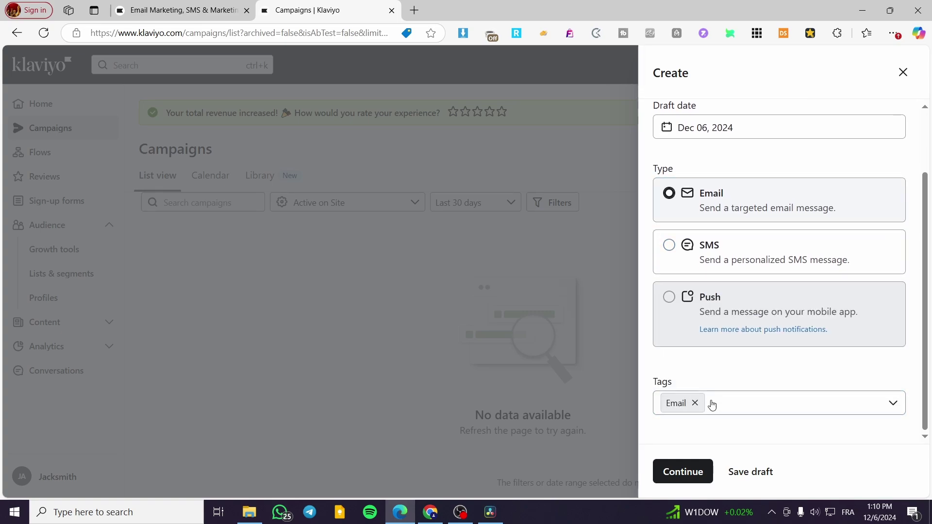
click(679, 478)
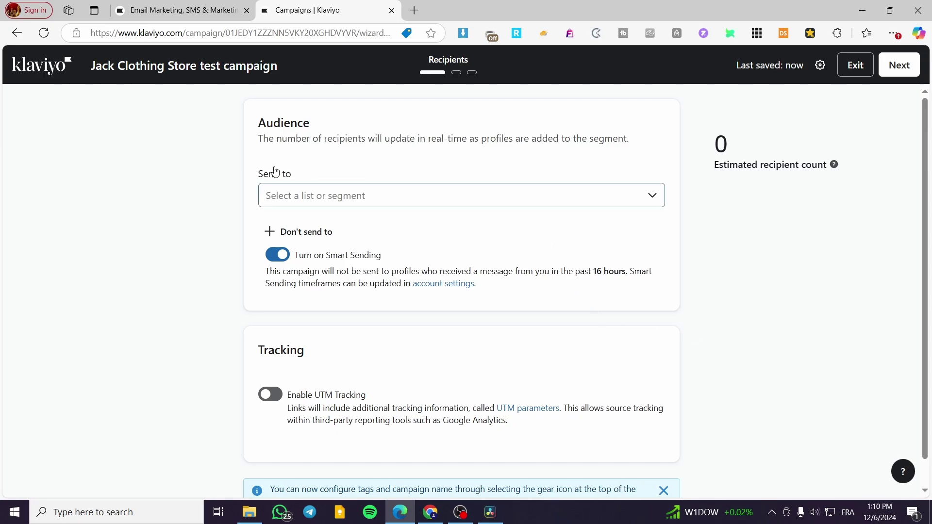
Set the campaign audience to send to the Newsletter and Preview List lists
click(326, 202)
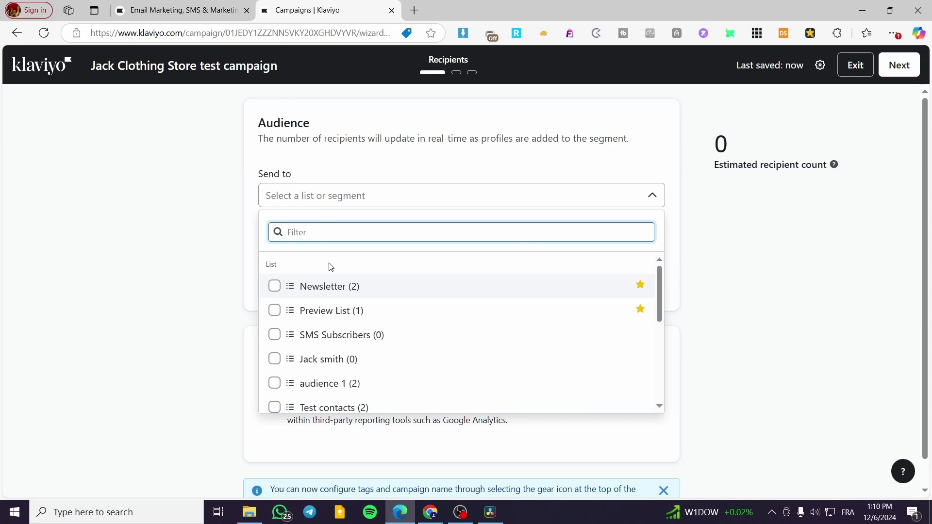
scroll(471, 312, down, 4)
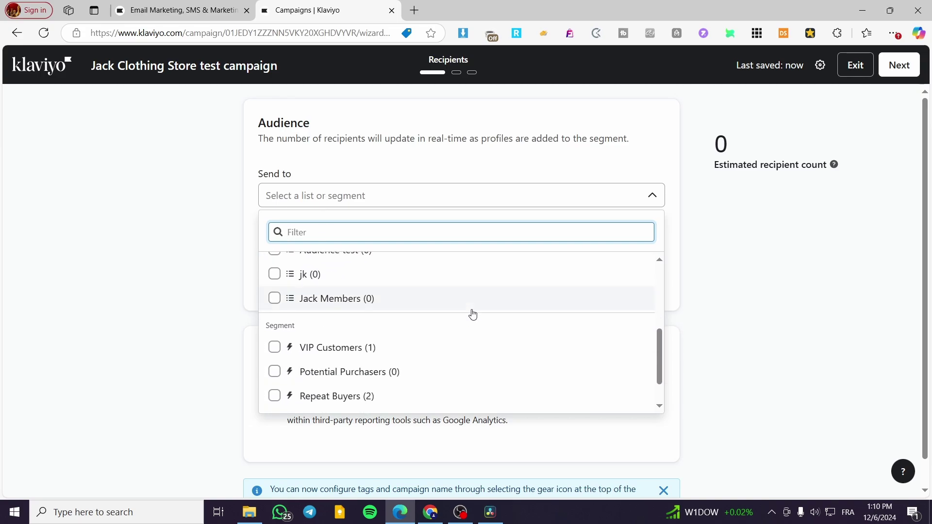
scroll(470, 318, down, 3)
scroll(451, 340, up, 8)
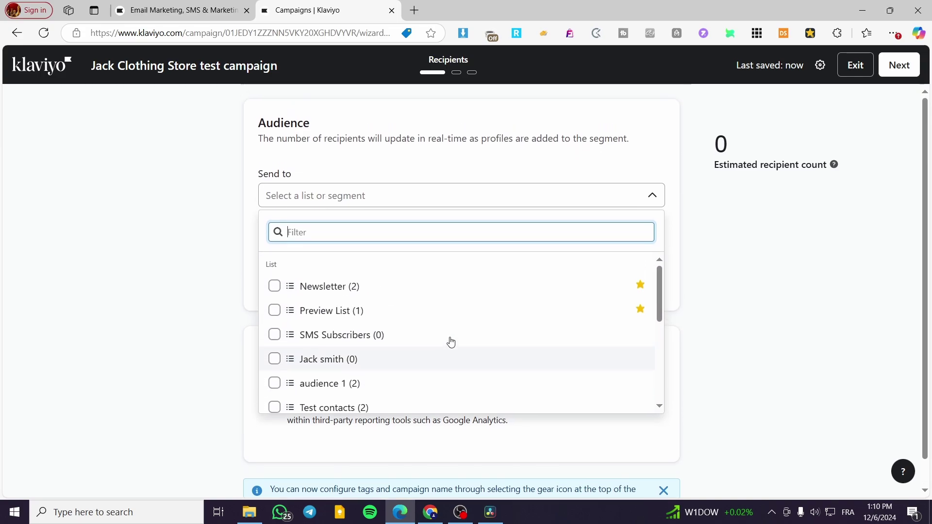
drag(659, 279, 656, 299)
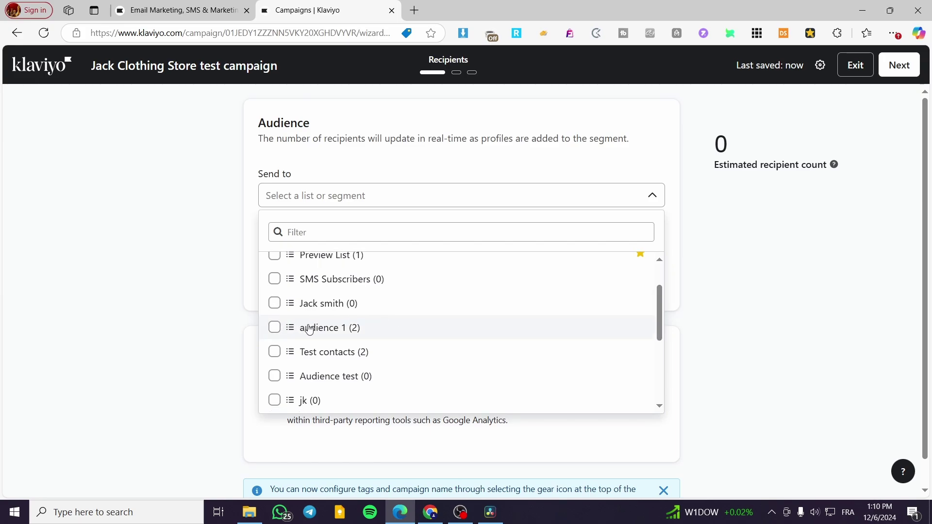
scroll(309, 329, up, 2)
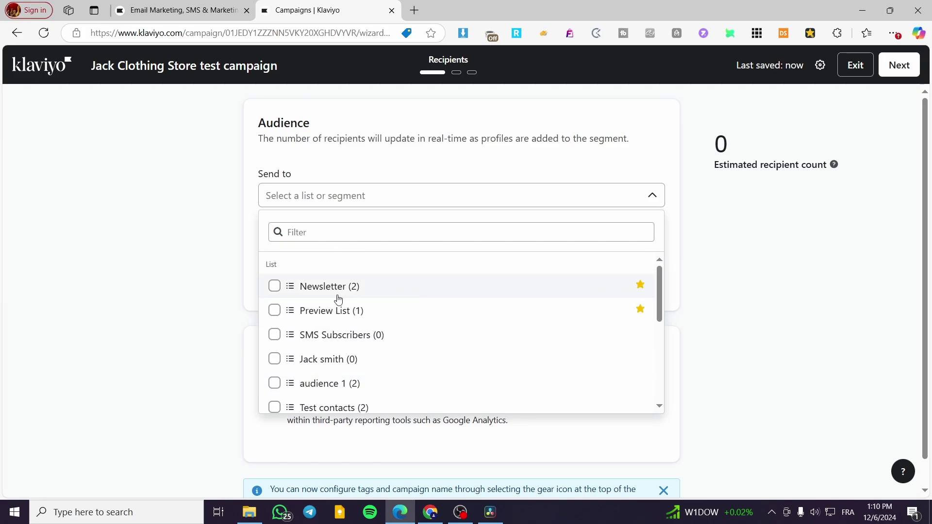
click(274, 286)
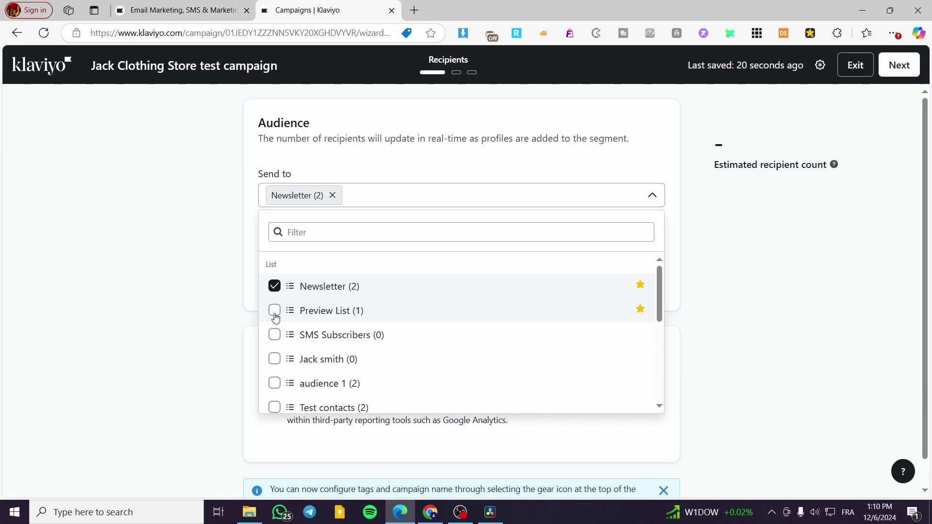
click(275, 314)
click(185, 287)
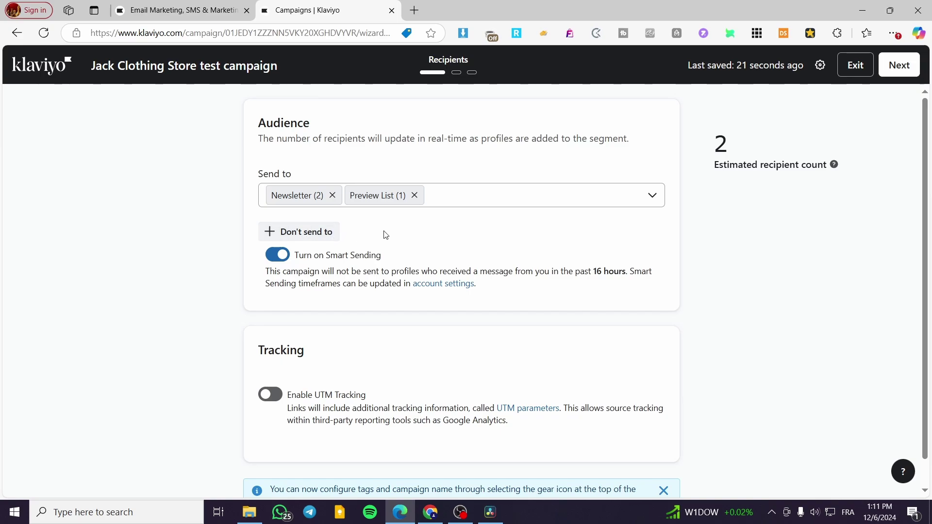
Add a "Don't send to" exclusion without choosing any list, and turn off Smart Sending
click(296, 241)
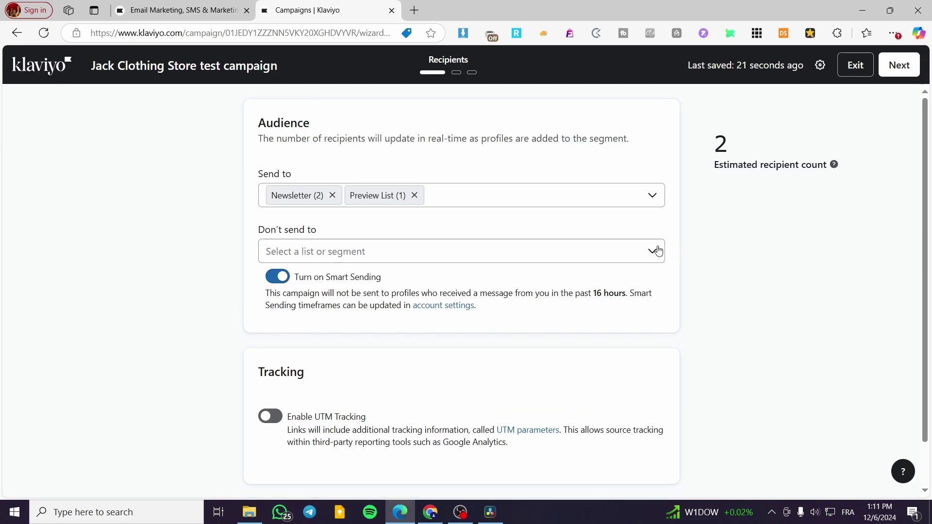
click(521, 261)
click(748, 250)
click(284, 281)
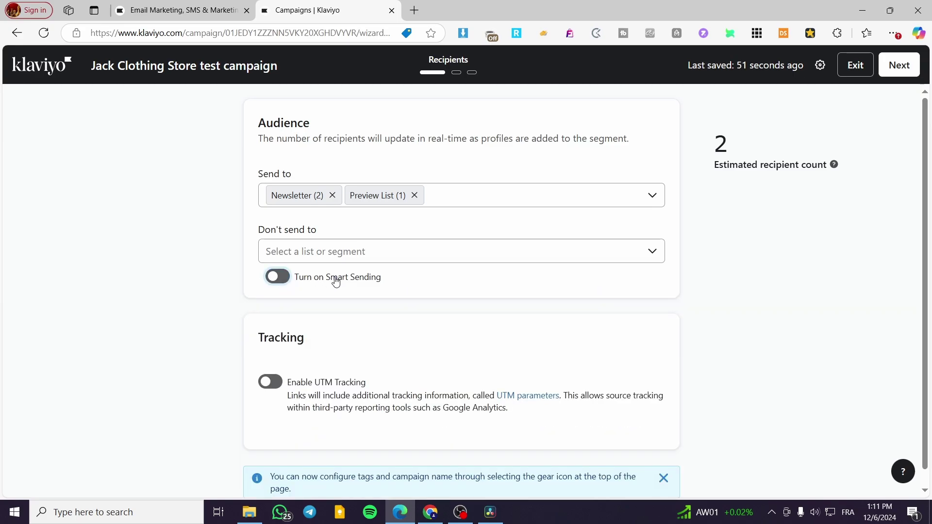
click(286, 279)
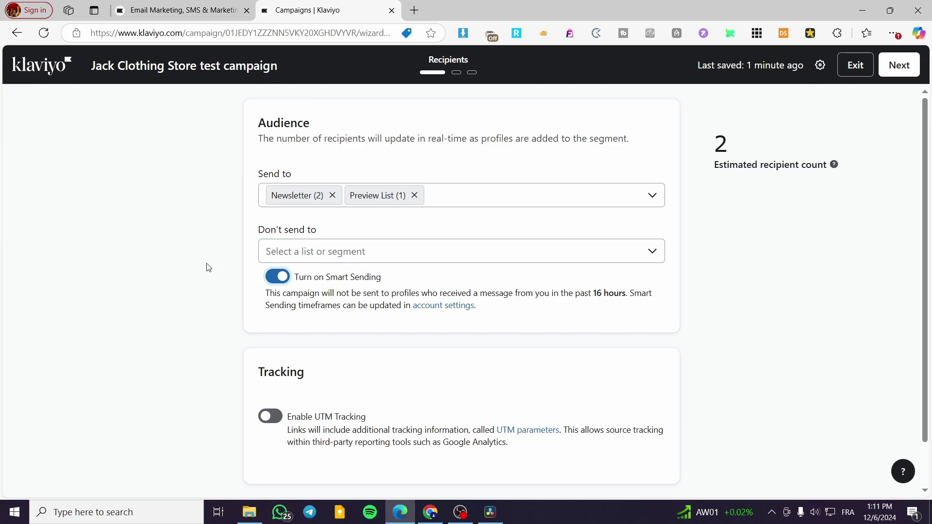
click(286, 284)
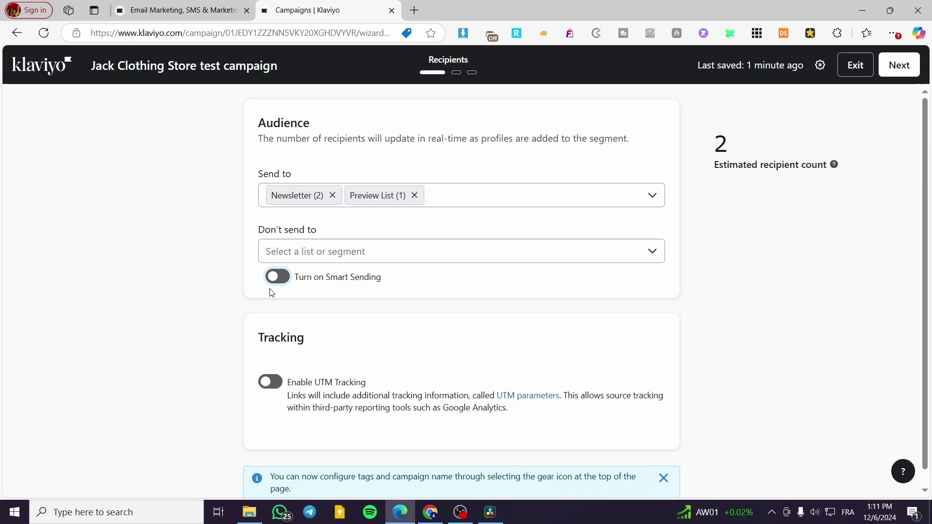
Enable UTM tracking for the campaign, dismiss the configuration tip and proceed to the message stage
scroll(268, 292, down, 1)
click(274, 369)
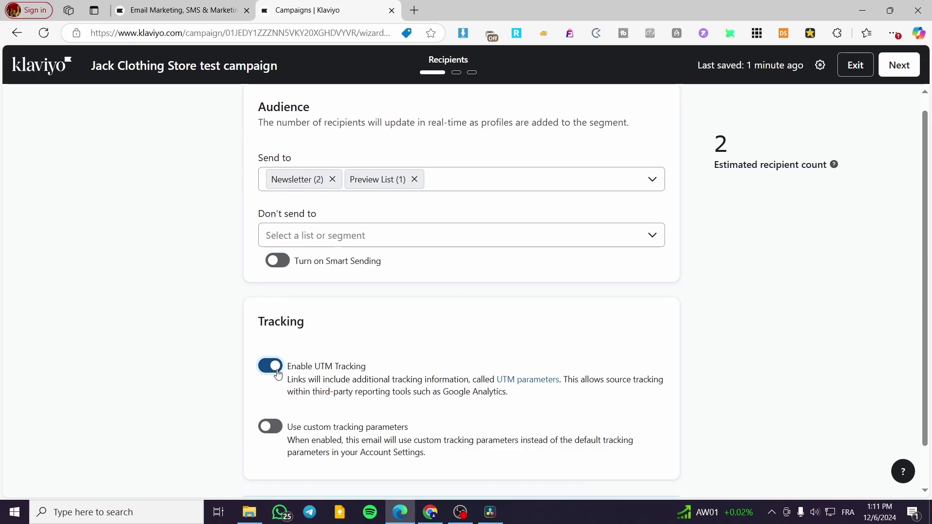
scroll(538, 349, down, 1)
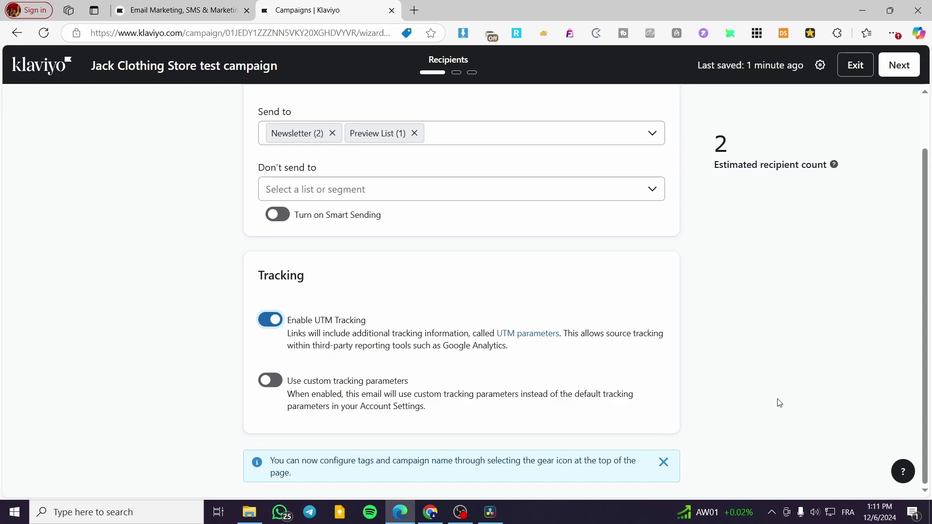
click(663, 462)
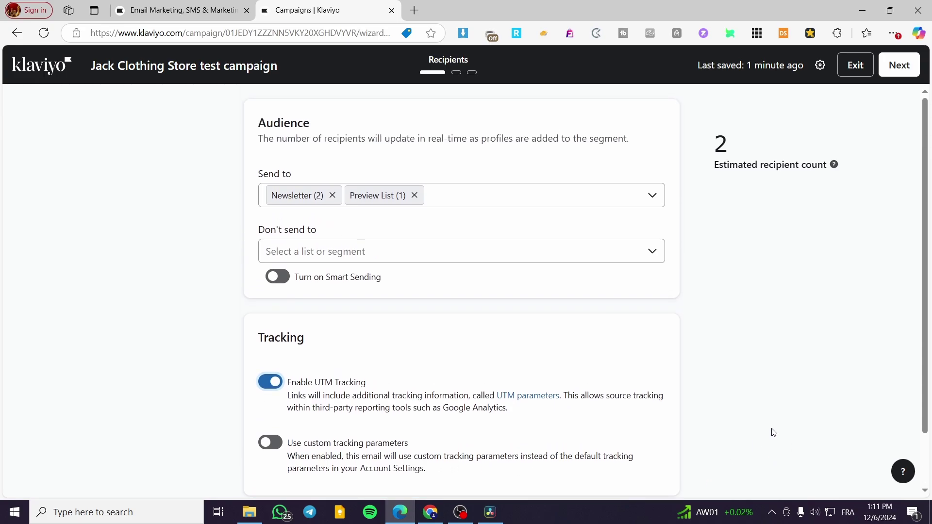
click(903, 70)
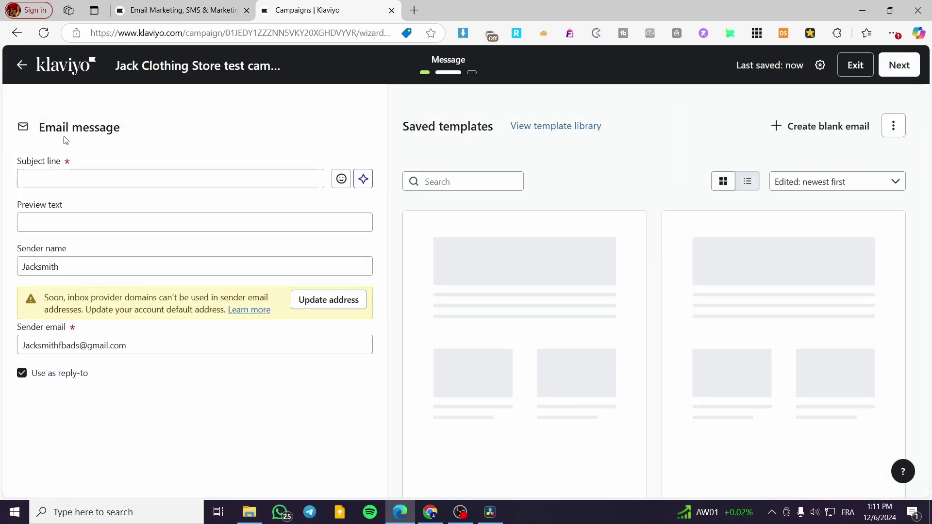
Review the subject, preview text and sender fields and browse the saved email templates
click(50, 182)
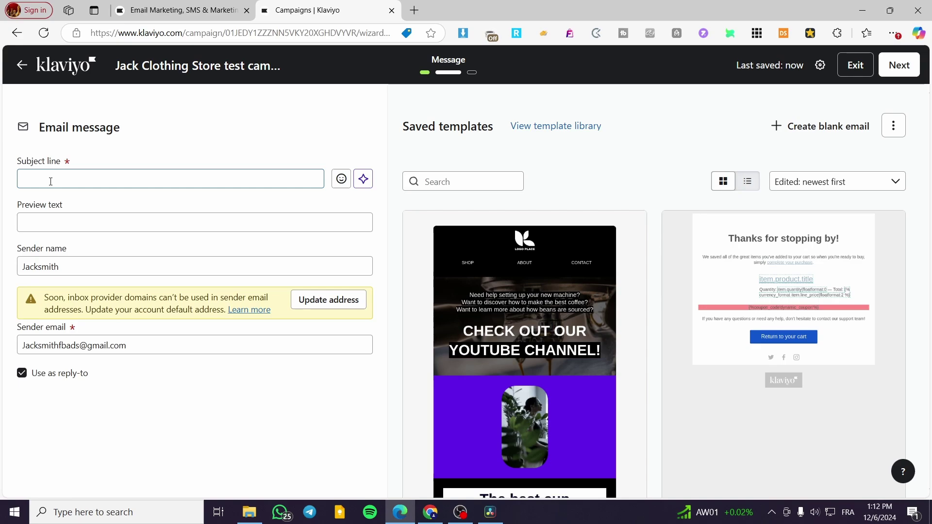
click(53, 216)
click(64, 262)
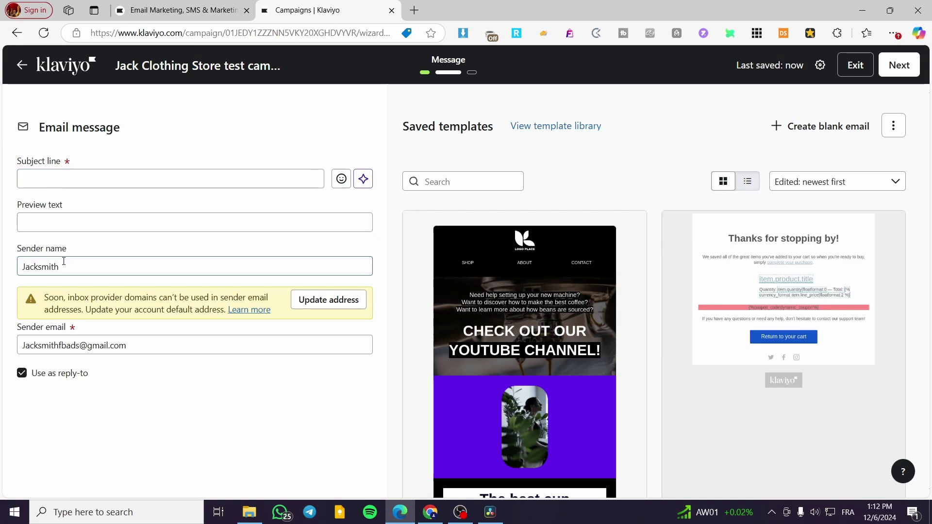
scroll(543, 287, down, 5)
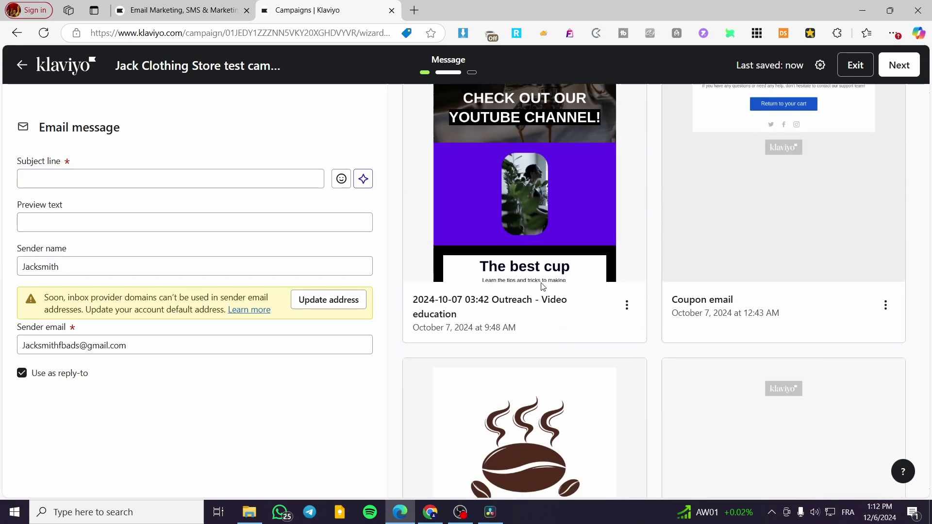
scroll(680, 301, up, 5)
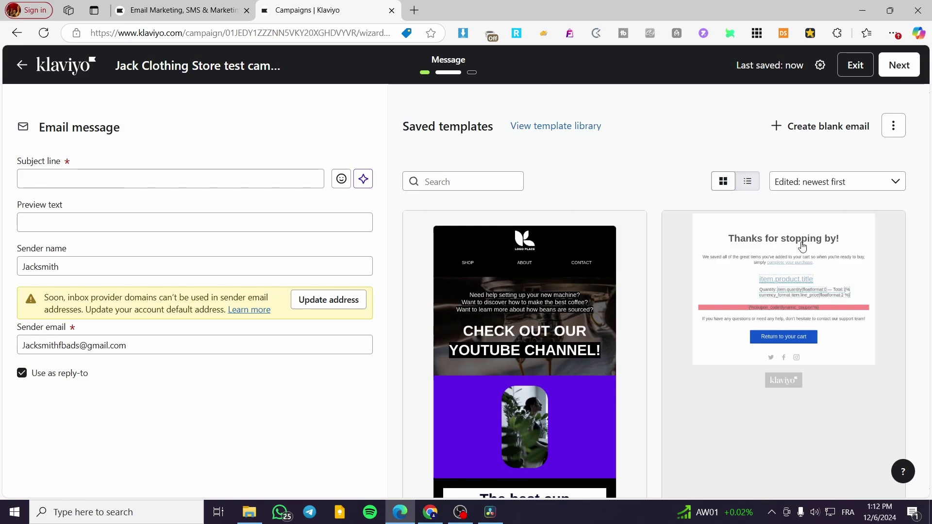
scroll(717, 220, down, 2)
Open the Subject Line Assistant for the subject line and look through its Analyze, Learn and Generate modes
click(179, 175)
click(93, 176)
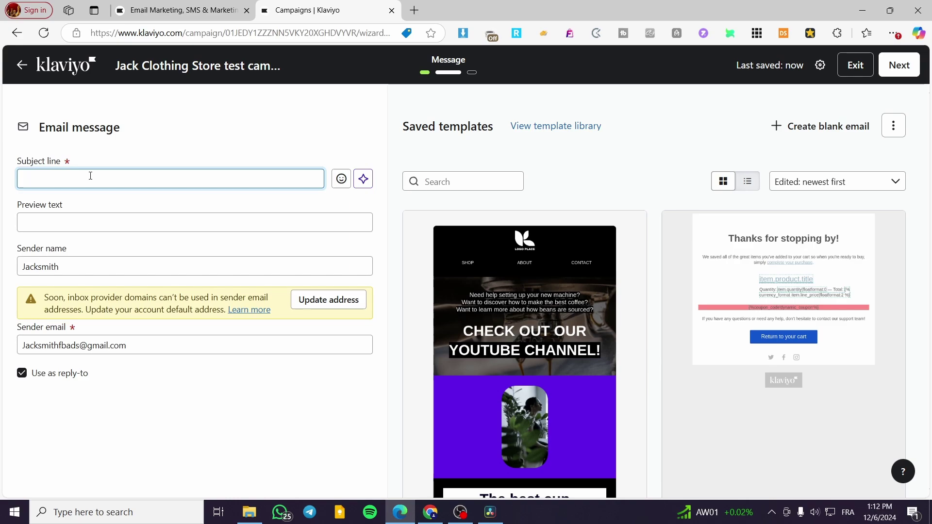
click(363, 180)
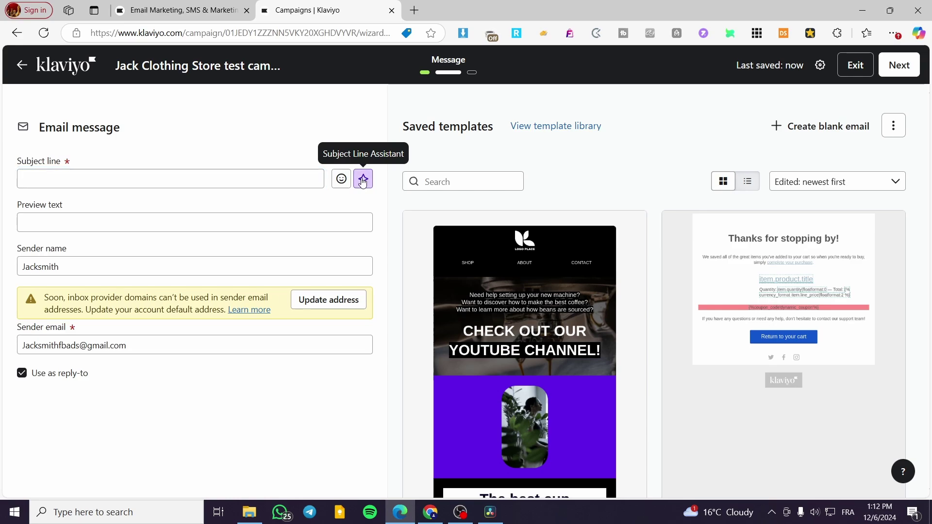
click(518, 227)
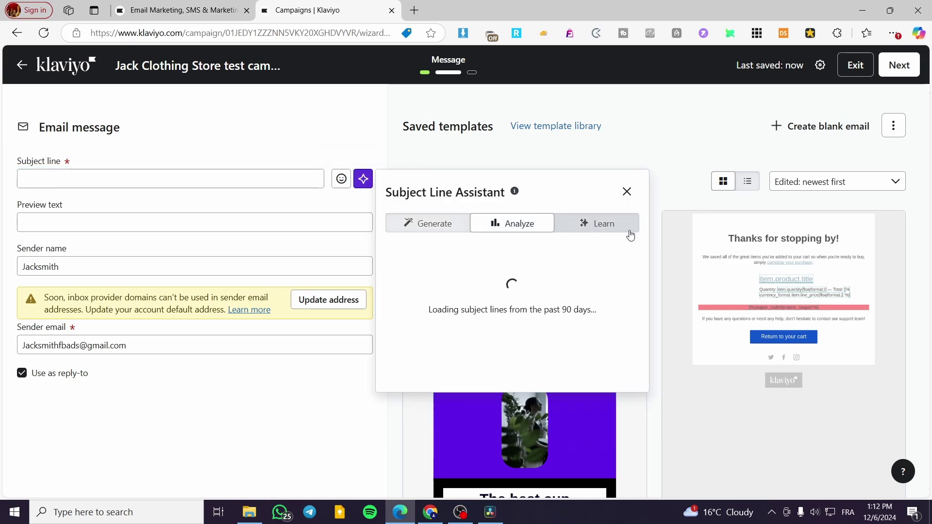
click(624, 231)
click(463, 230)
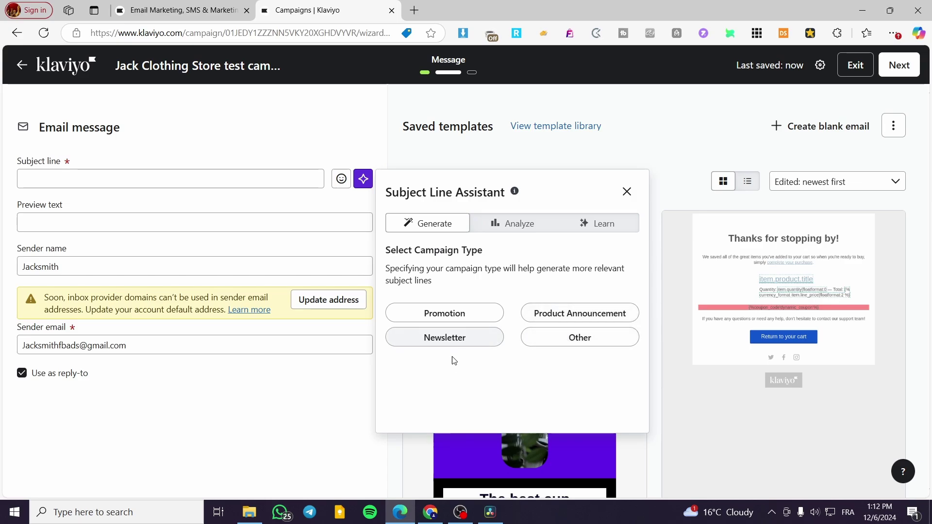
Choose Promotion as the campaign type and Storewide Sale as the promotion type for the subject line suggestions
click(455, 323)
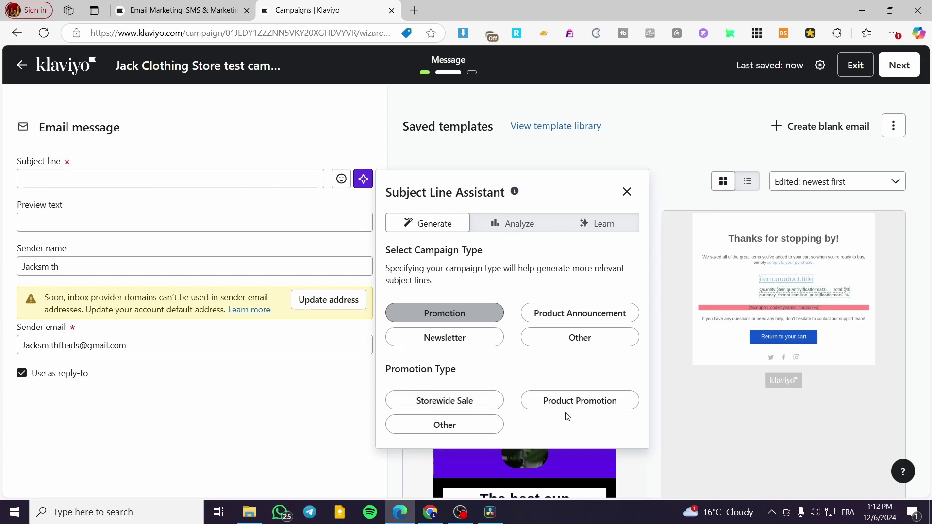
click(483, 426)
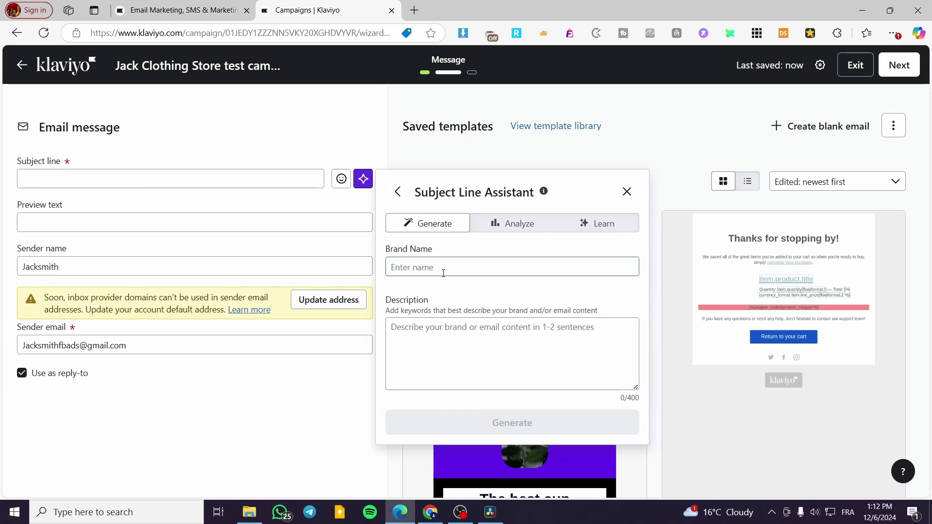
click(397, 191)
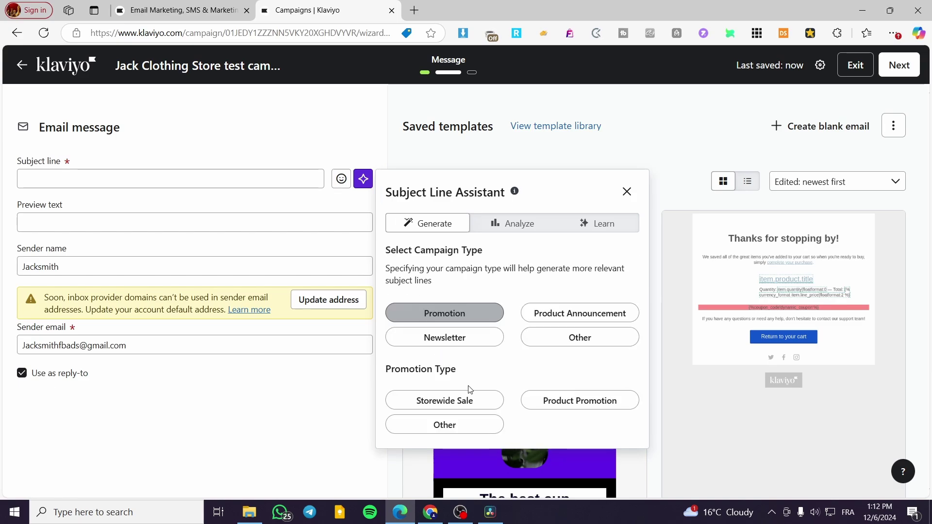
click(473, 403)
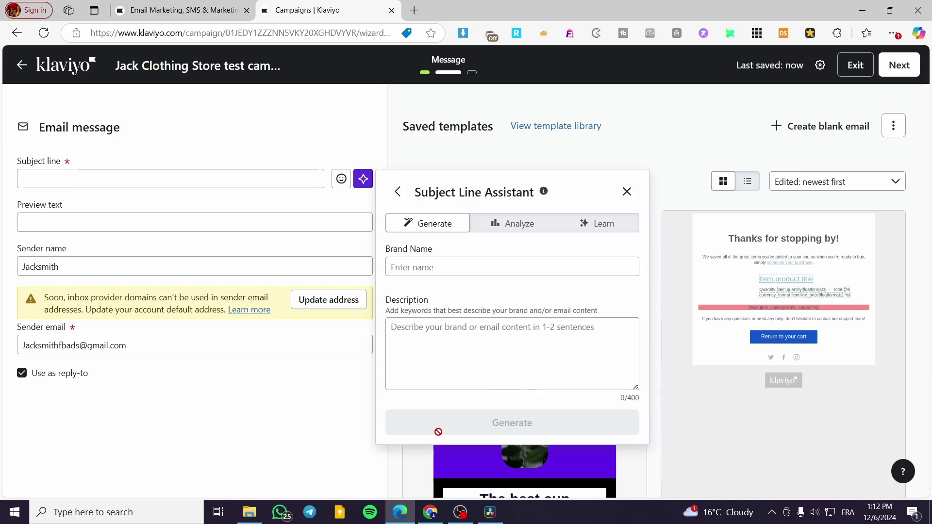
Describe the email content as "Christmas Sale" in the Subject Line Assistant and correct the spelling of "Christmas"
click(460, 270)
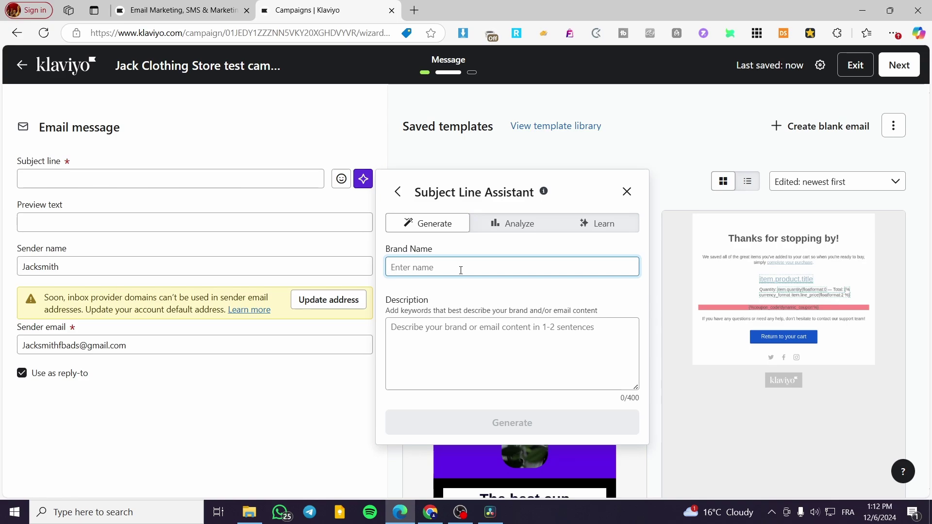
drag(598, 311, 446, 324)
click(439, 334)
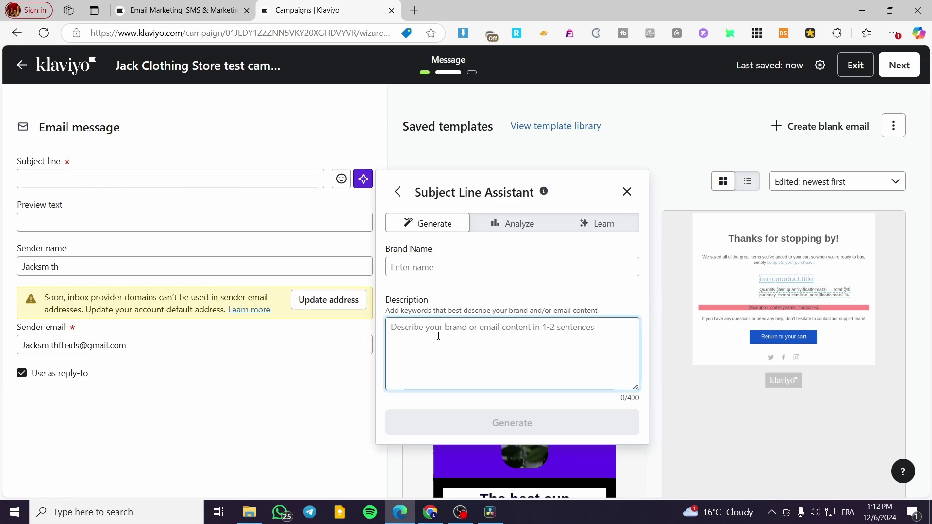
text(C)
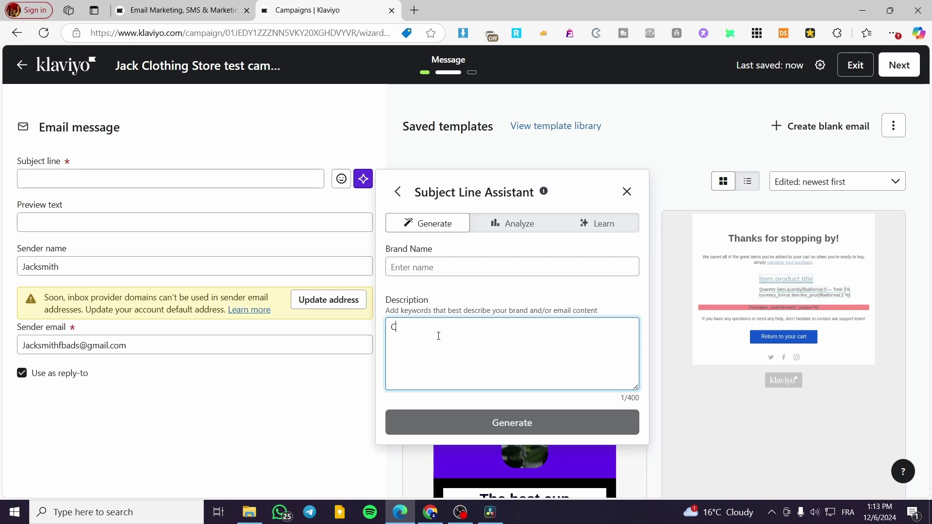
text(hrsitmas Sale)
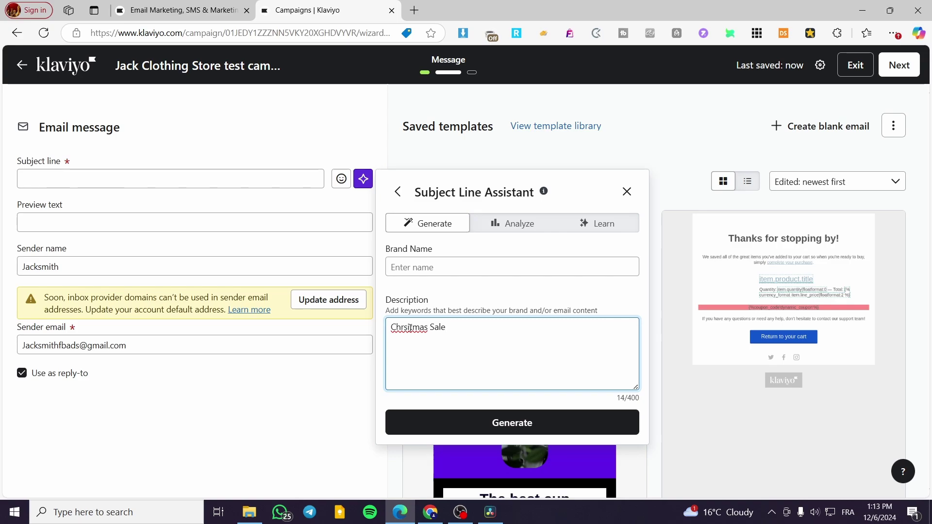
right_click(420, 328)
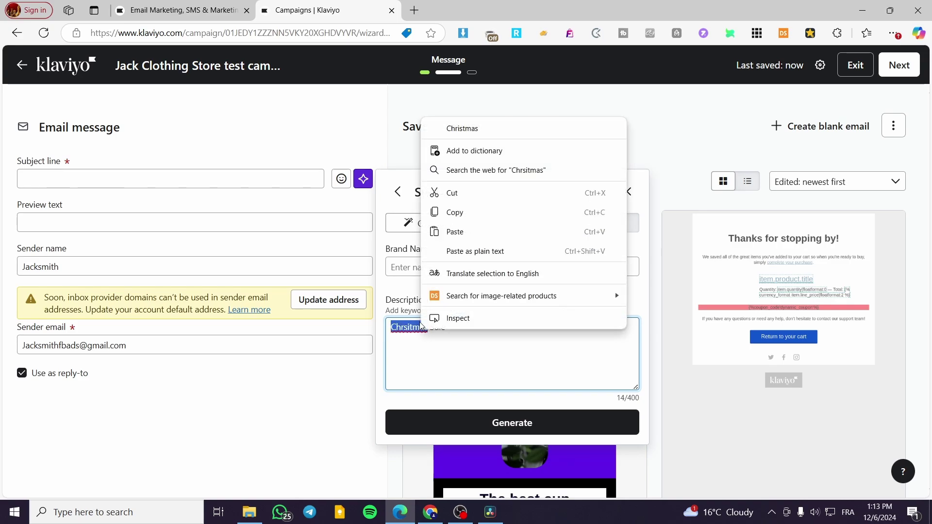
click(491, 131)
Set the brand name to "Jack Store" in the Subject Line Assistant
drag(446, 328, 384, 332)
key(ctrl+c)
click(455, 267)
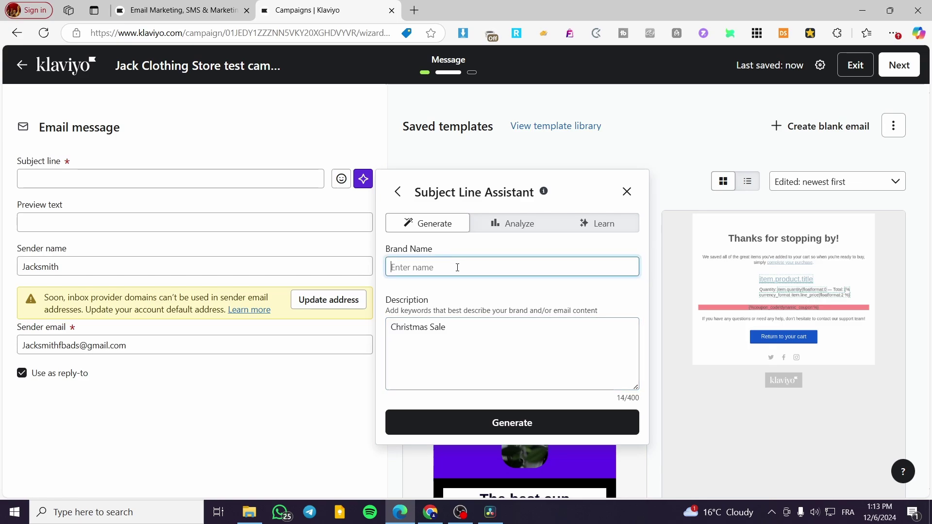
key(ctrl+v)
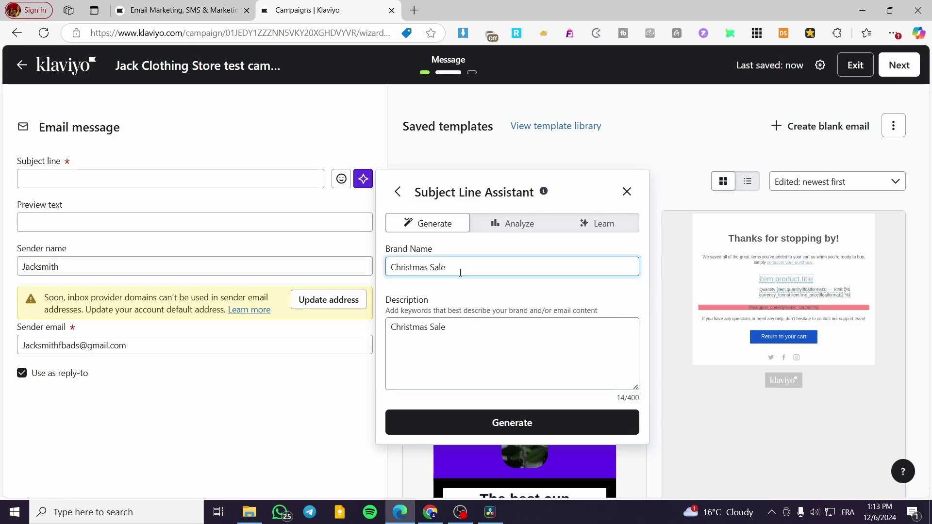
key(BackSpace)
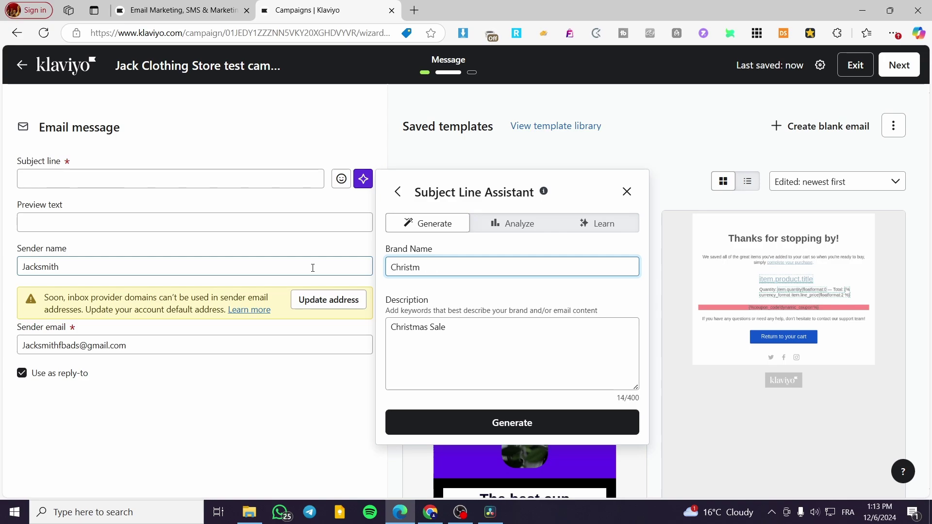
key(BackSpace)
key(BackSpace)
key(BackSpace)
key(BackSpace)
key(BackSpace)
key(BackSpace)
key(BackSpace)
text(Jack Store)
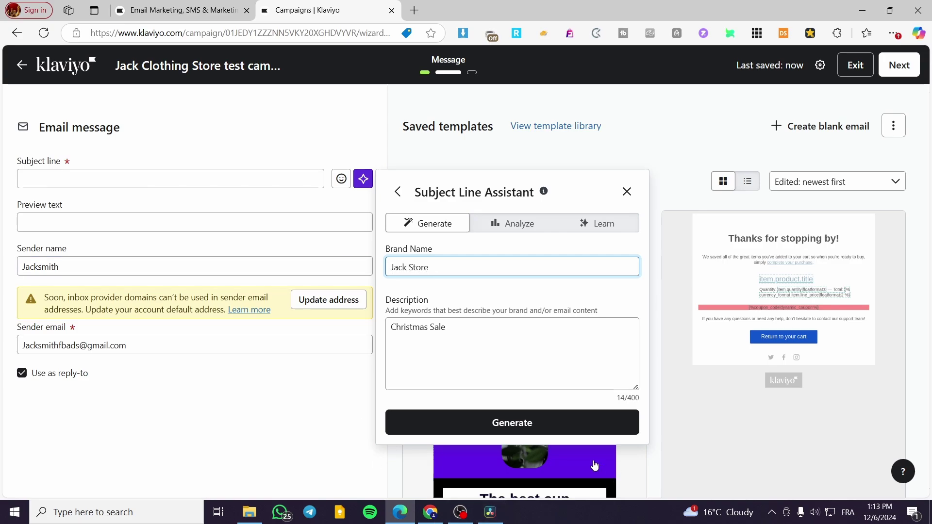
Generate subject line suggestions and use "🎄 Festive Deals Await You!" as the subject line
click(533, 423)
scroll(732, 422, down, 5)
scroll(467, 459, down, 1)
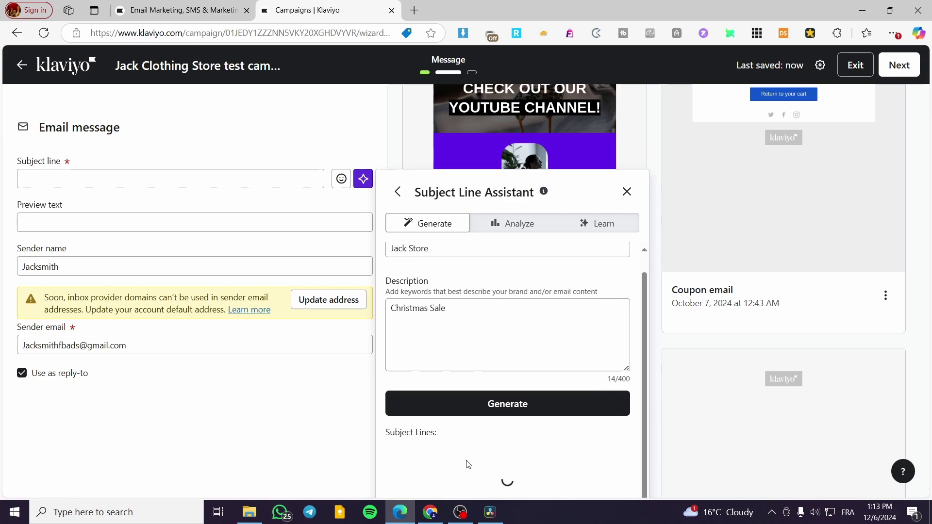
scroll(712, 406, up, 5)
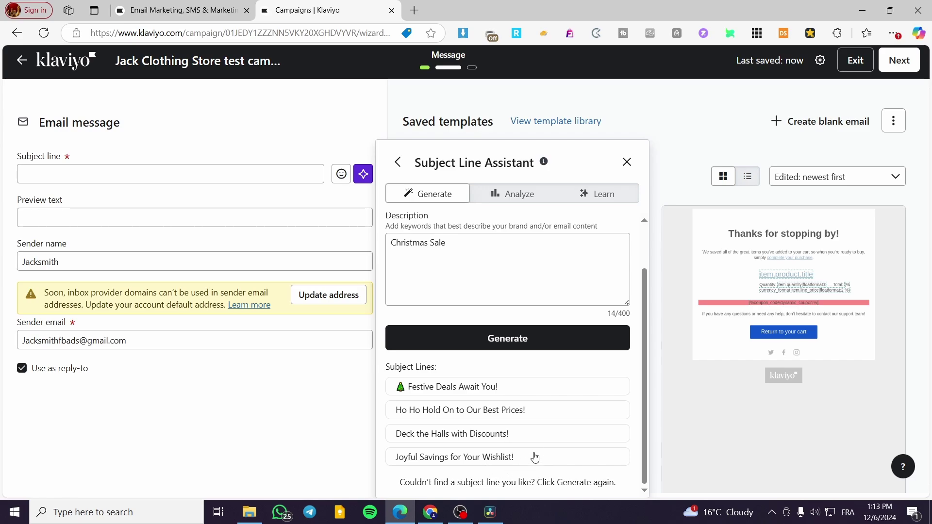
click(473, 387)
Append "Here what we have for you this Year" to the end of the subject line
click(138, 178)
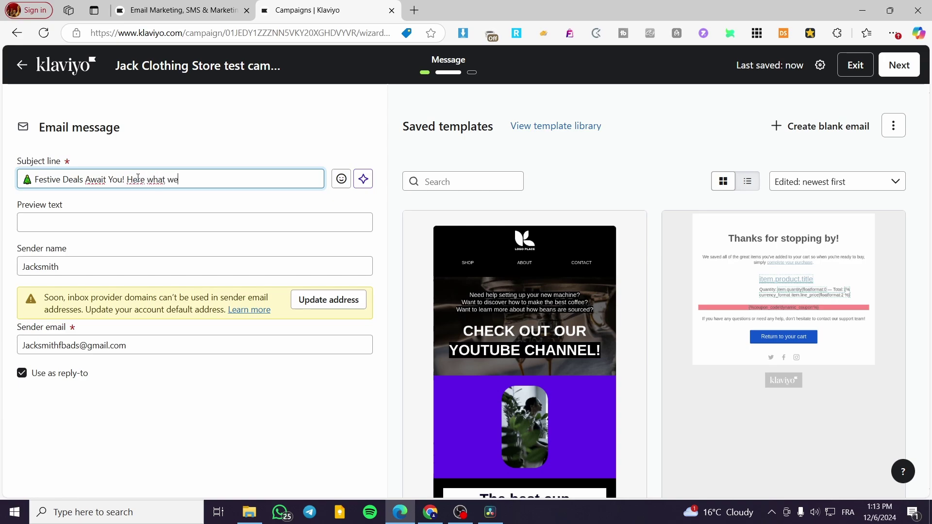
text(Here what we have)
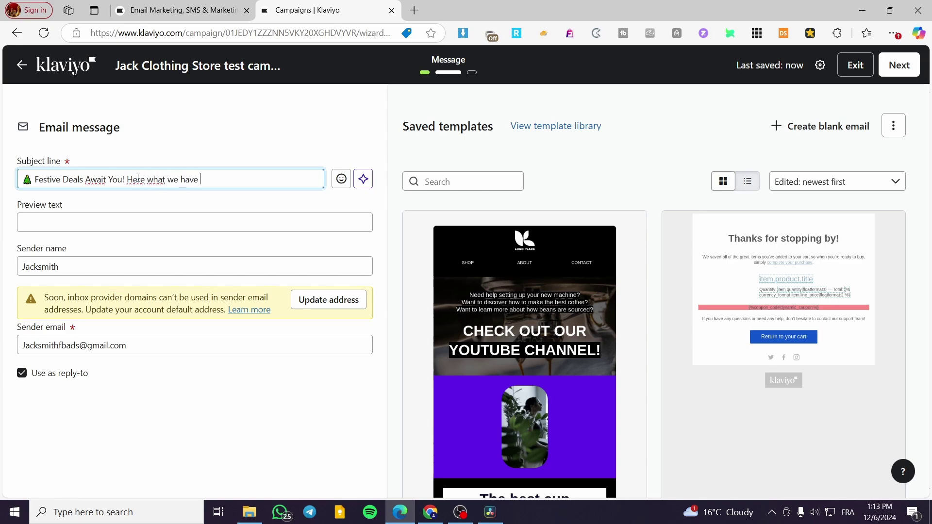
text( for you this Year)
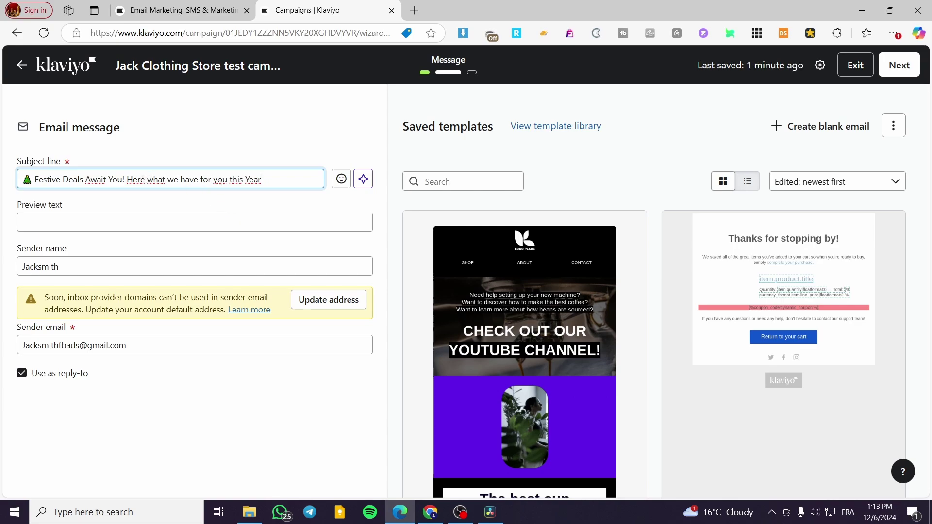
Replace "what we have" in the subject line with "is our Gift" and end the sentence with a period
drag(148, 180, 195, 179)
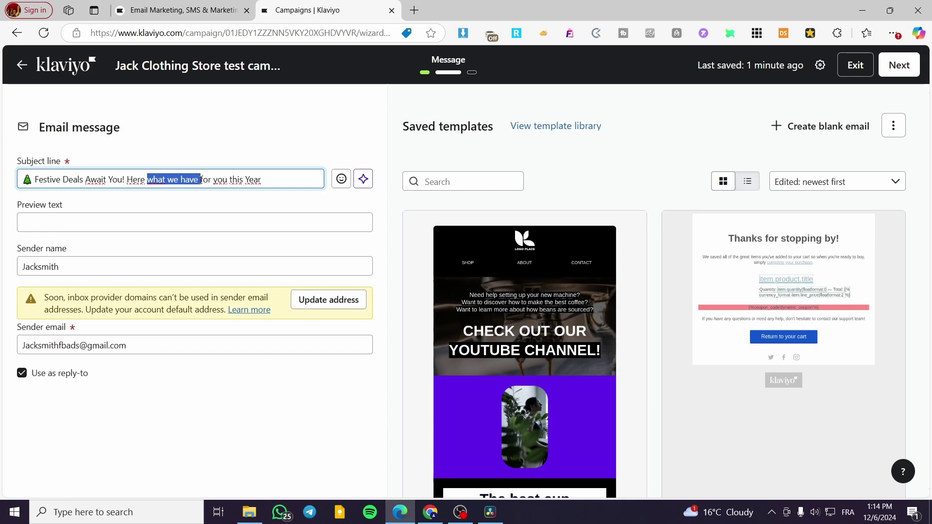
key(BackSpace)
text(is )
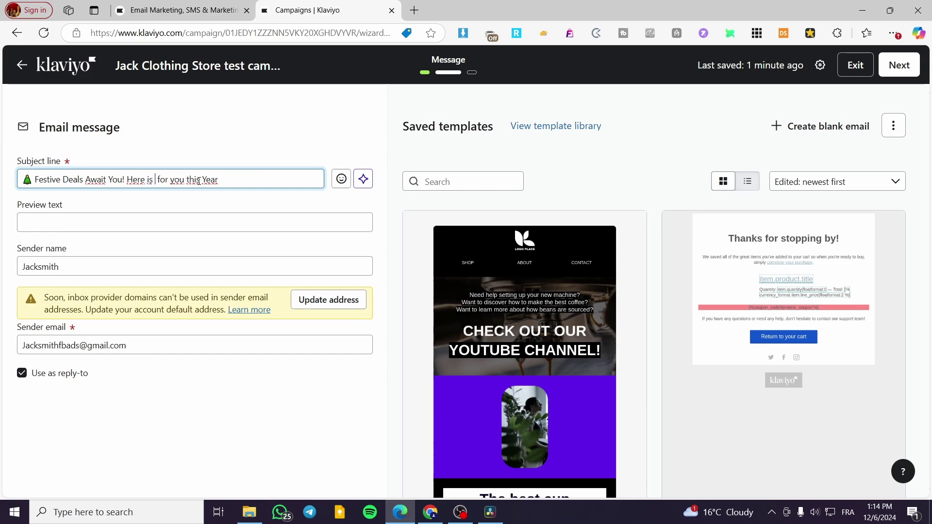
text(our)
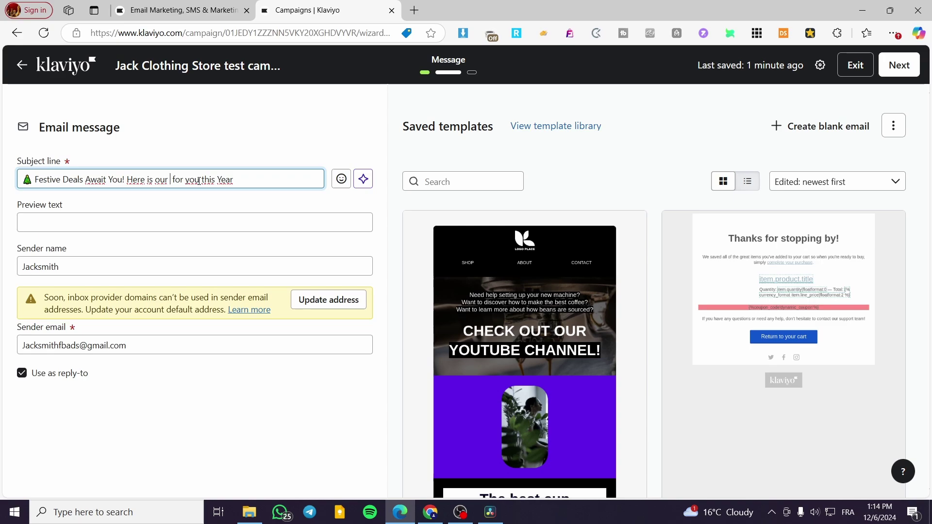
text( Gift)
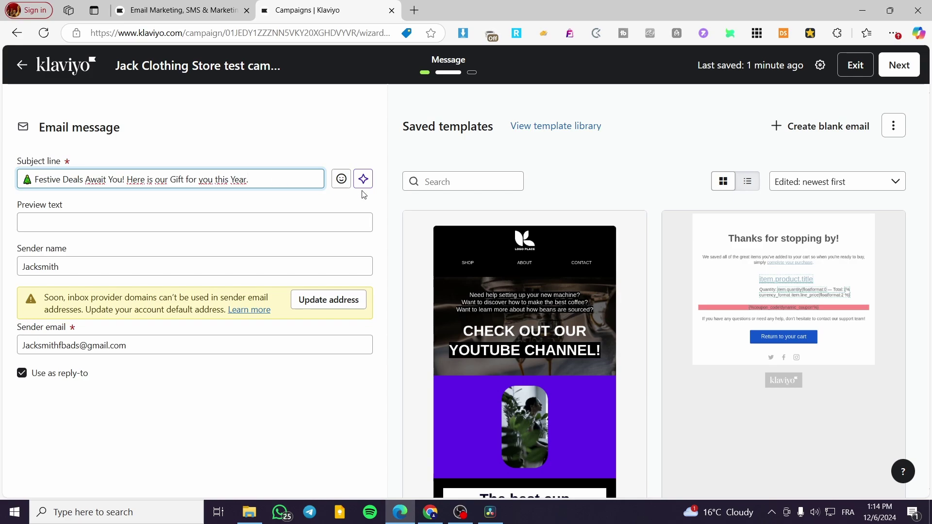
View the subject line's emoji picker without choosing one, and copy the full subject line into the preview text
click(341, 178)
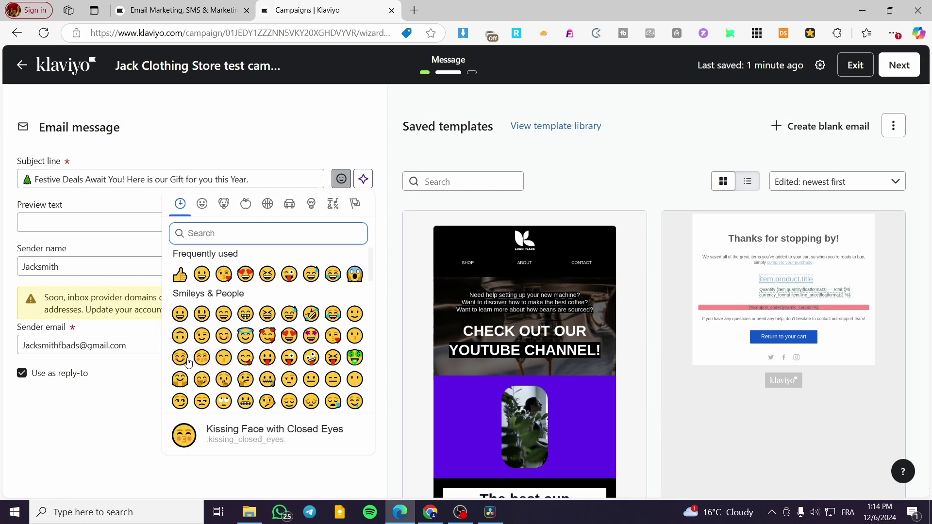
click(112, 222)
drag(295, 173, 25, 189)
key(ctrl+c)
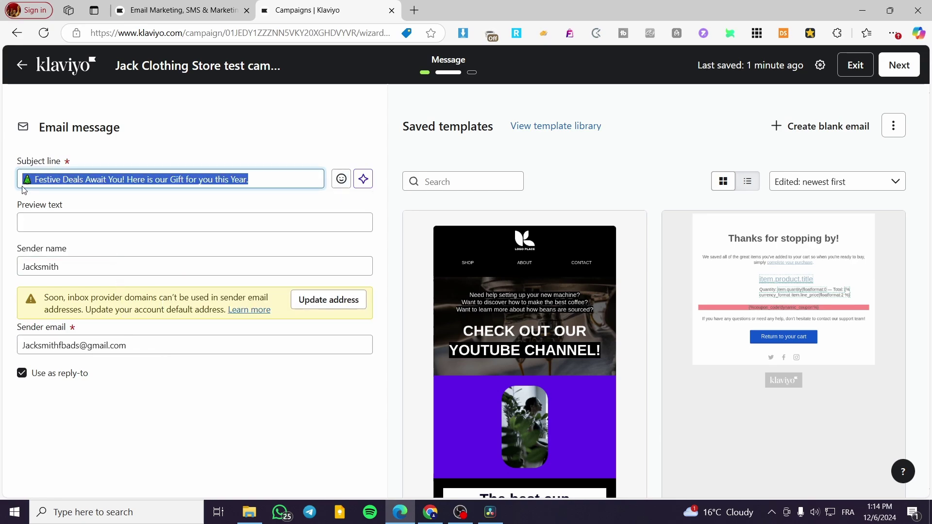
click(24, 223)
key(ctrl+v)
Change the sender name to "Jack Stores"
click(71, 266)
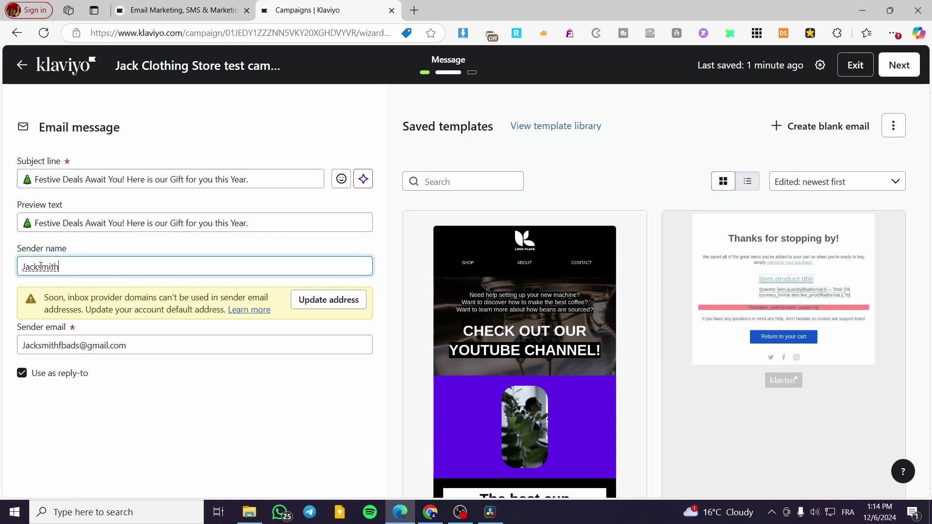
drag(57, 266, 41, 266)
key(BackSpace)
key(BackSpace)
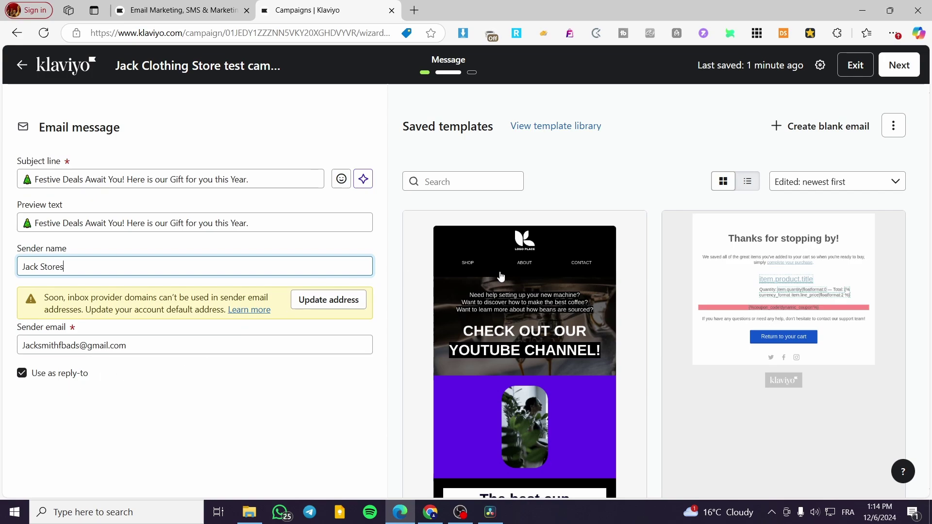
Browse the saved email templates for a design suited to the campaign
scroll(501, 276, down, 5)
scroll(558, 286, up, 5)
scroll(796, 276, down, 4)
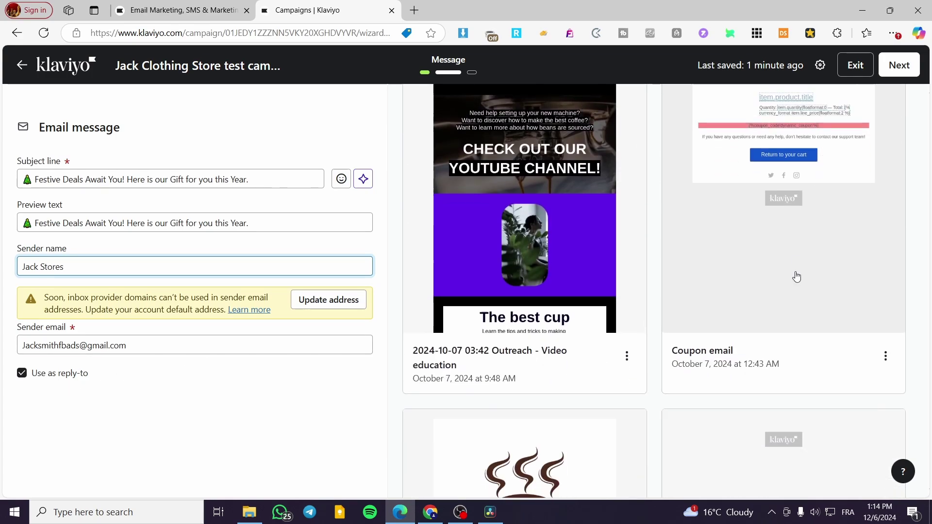
scroll(776, 340, down, 3)
scroll(631, 369, up, 7)
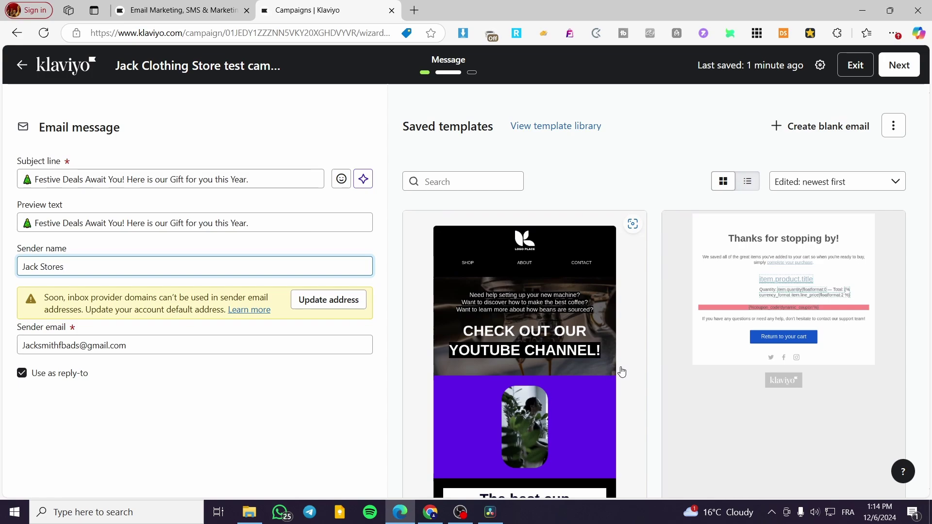
scroll(736, 256, down, 12)
scroll(628, 246, down, 3)
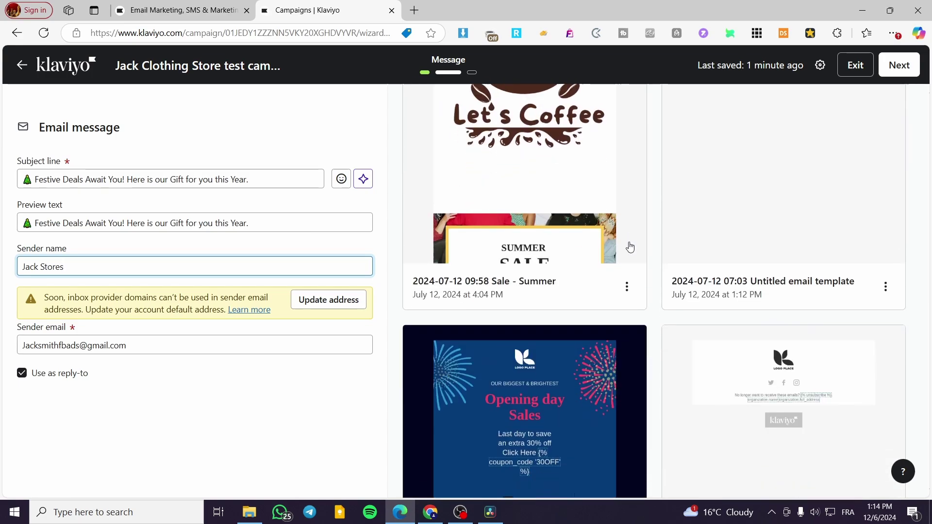
scroll(726, 302, down, 5)
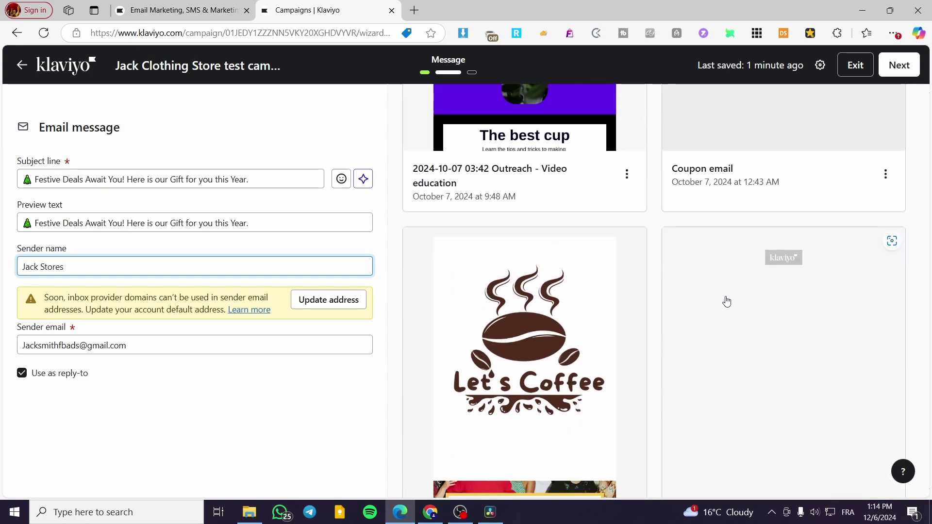
scroll(774, 264, up, 15)
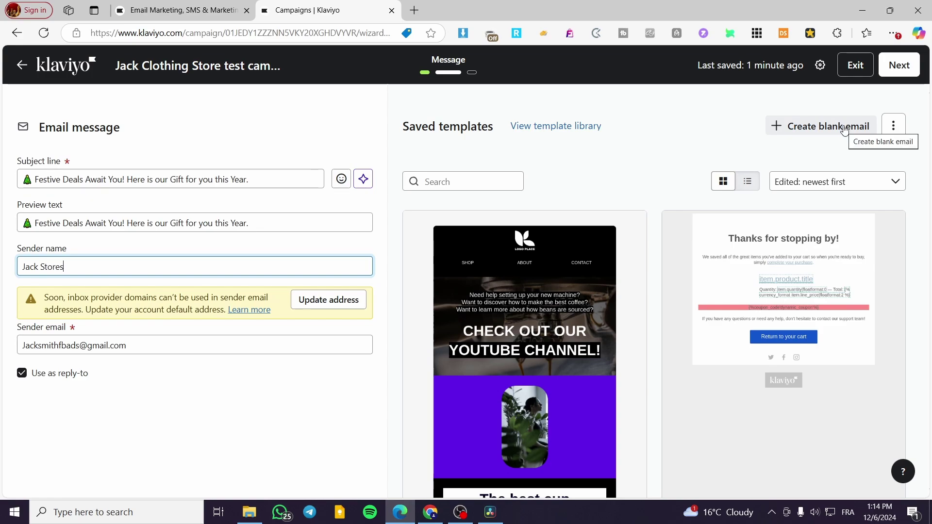
Start a blank email for the campaign and open Canva in a new browser tab
click(820, 125)
click(414, 10)
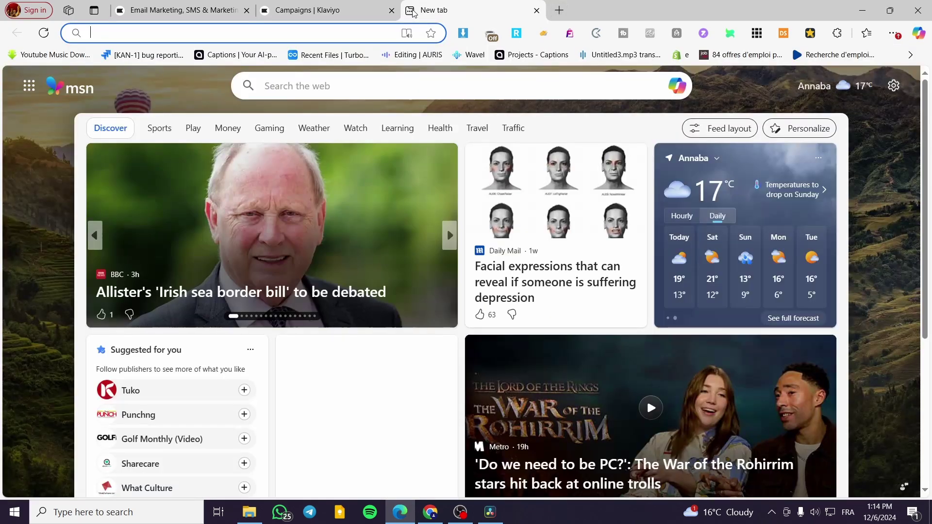
text(canva)
key(Return)
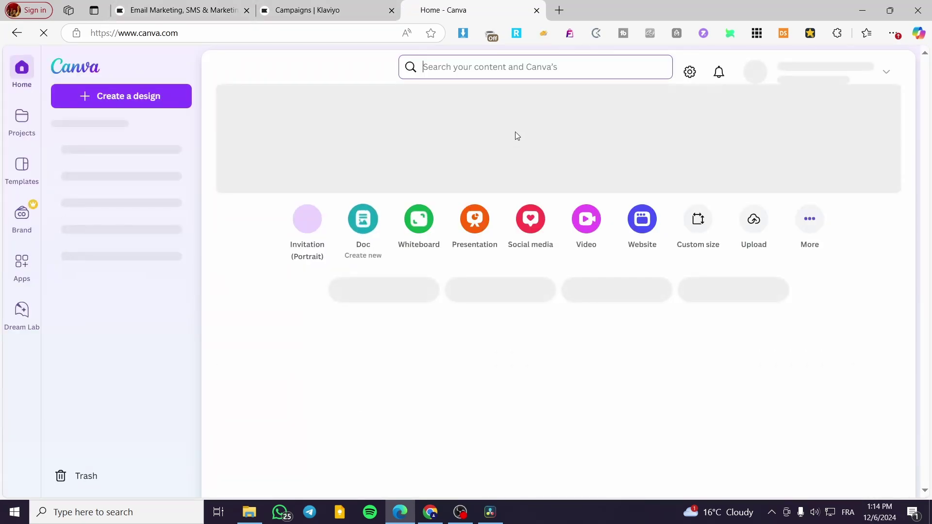
Search Canva for "Christmas Promotional Email"
click(524, 69)
text(C)
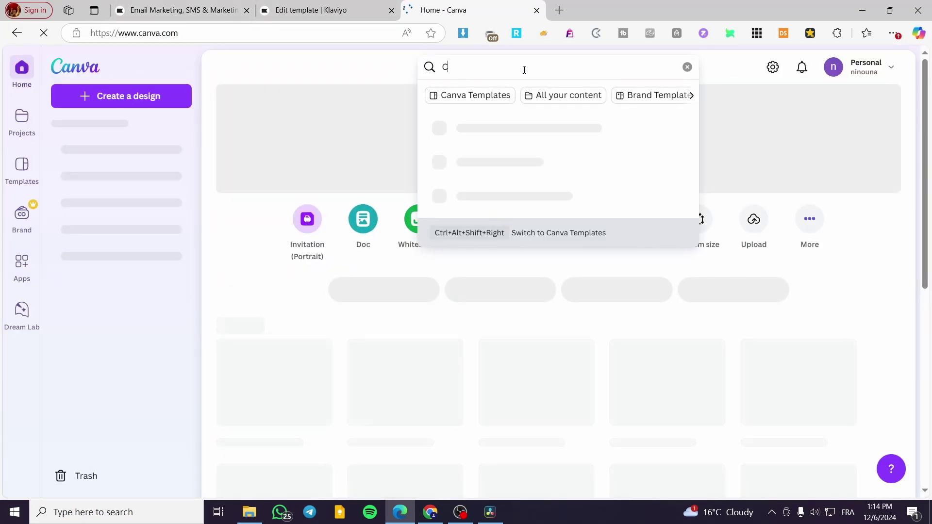
text(hristmas )
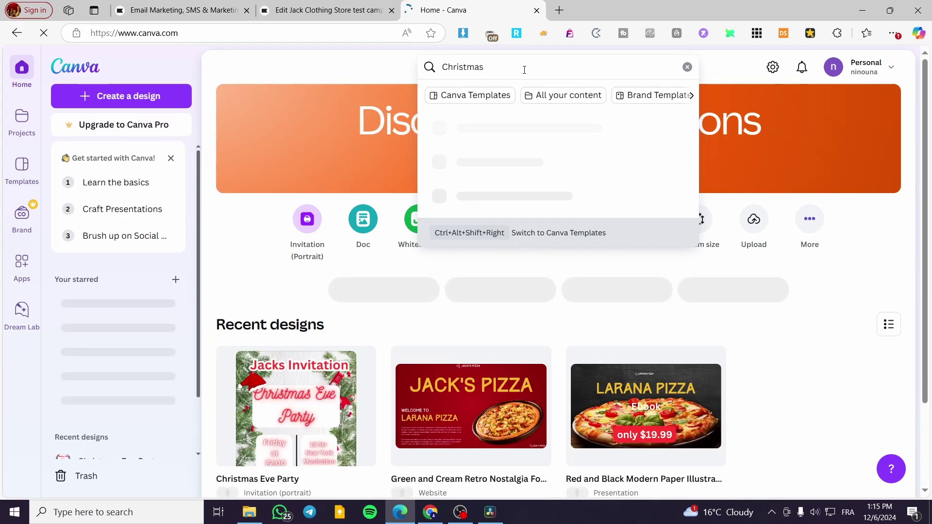
text(Promot)
text(io)
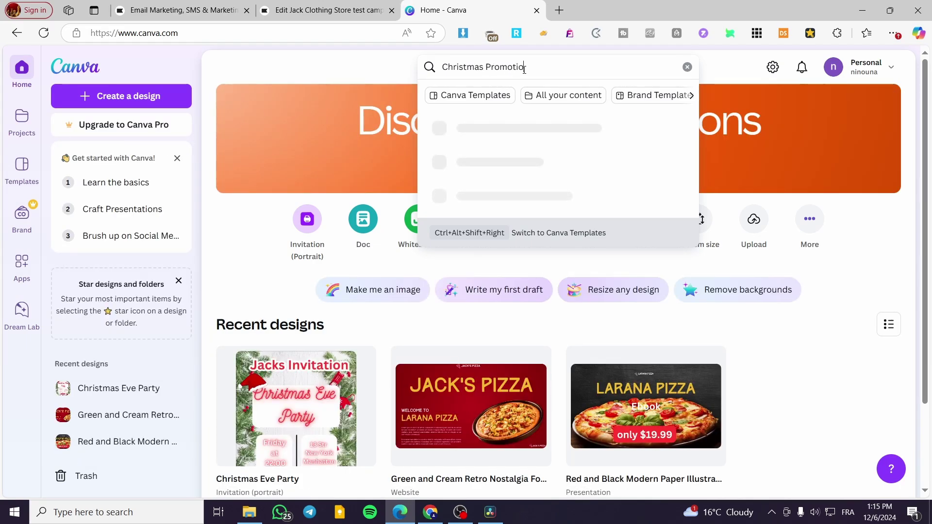
text(nal Email)
key(Return)
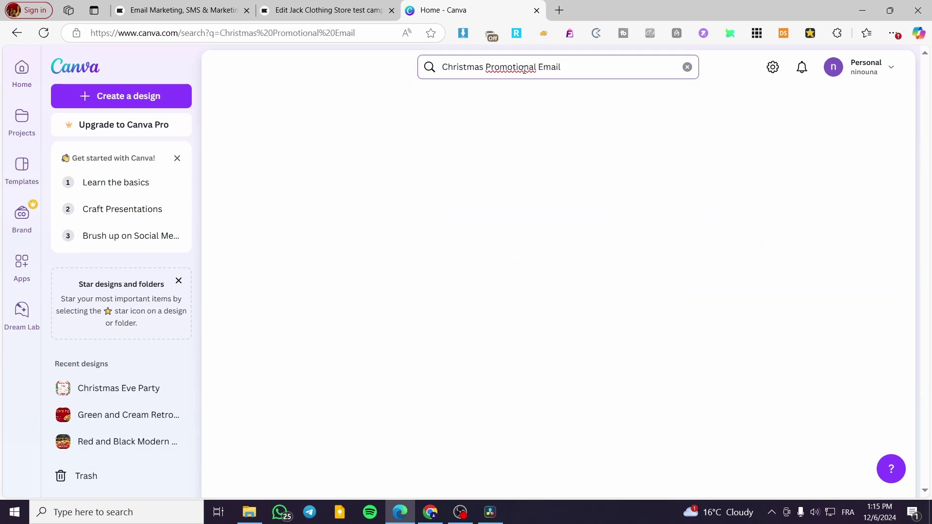
Choose the Pink Green Cute Christmas Sale Promotion Email Newsletter template from the search results and open it for customizing
scroll(570, 301, down, 1)
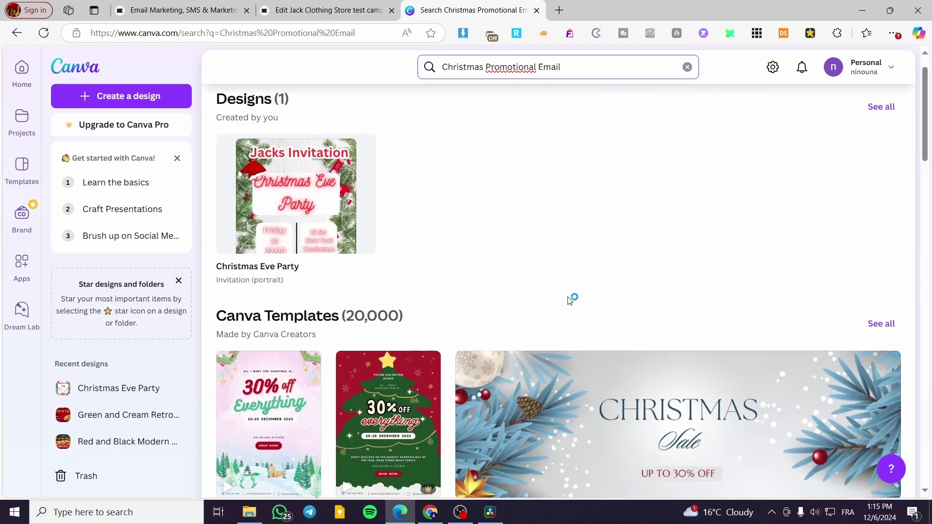
scroll(570, 300, down, 3)
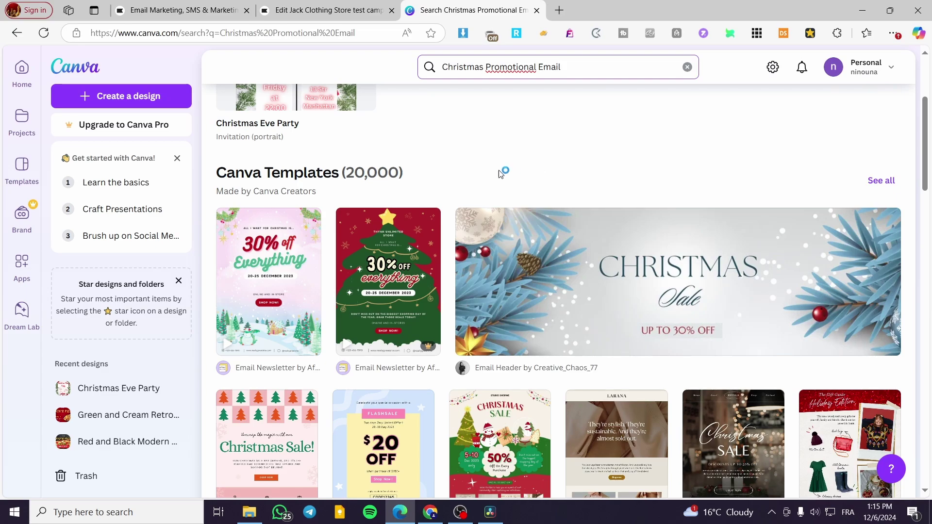
scroll(306, 237, down, 1)
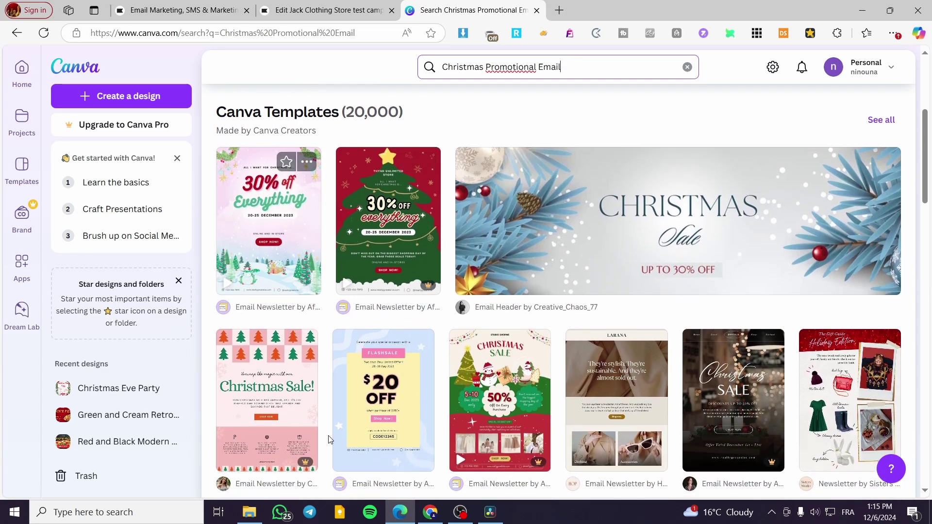
click(295, 210)
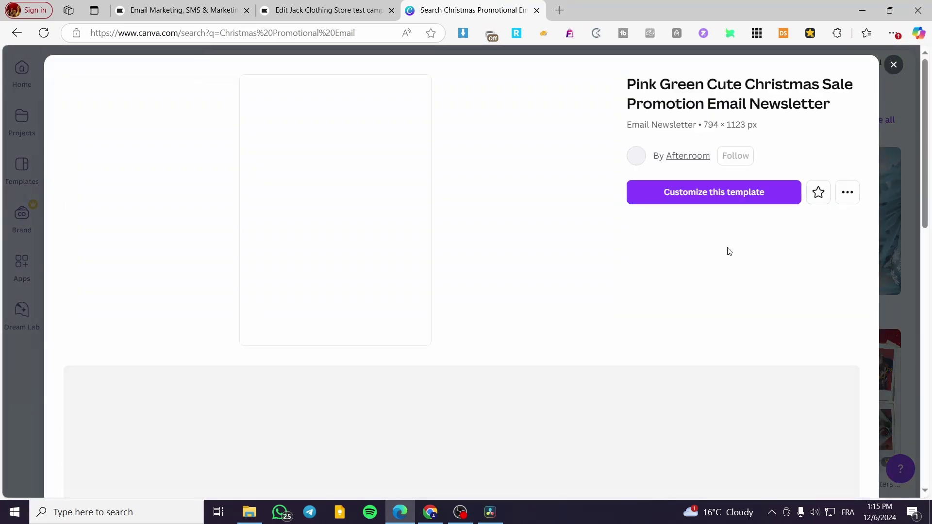
click(742, 199)
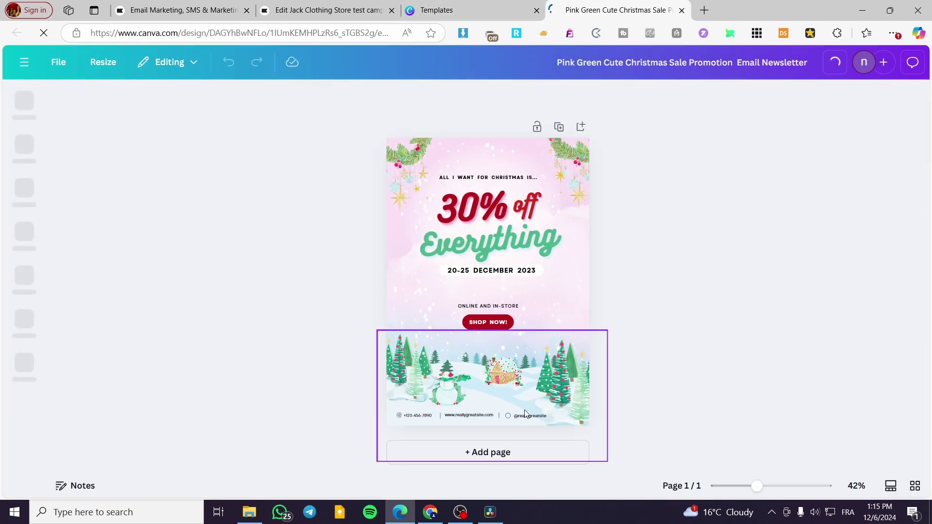
click(536, 418)
click(698, 322)
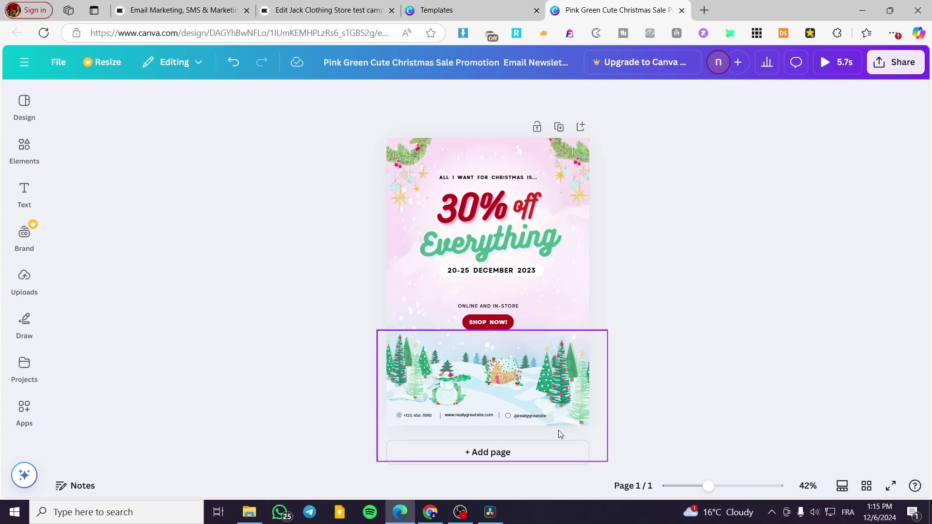
click(531, 418)
double_click(542, 416)
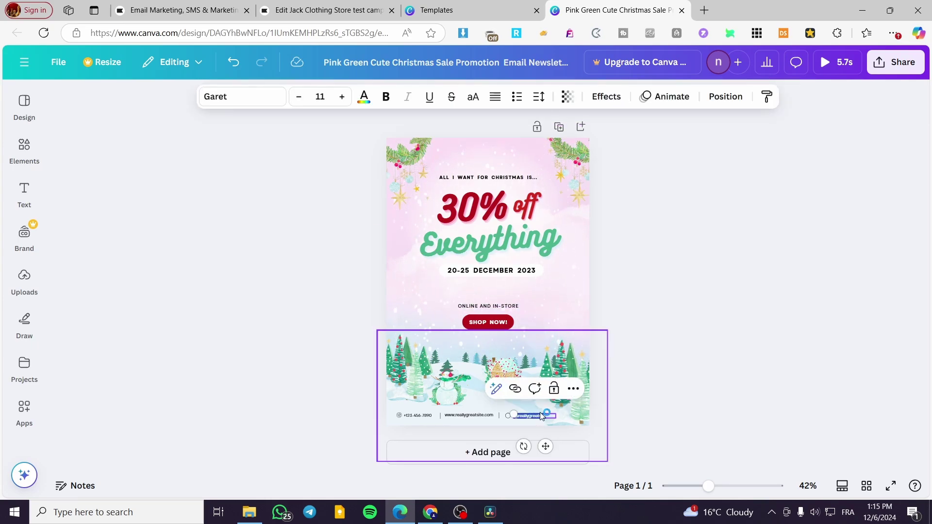
key(BackSpace)
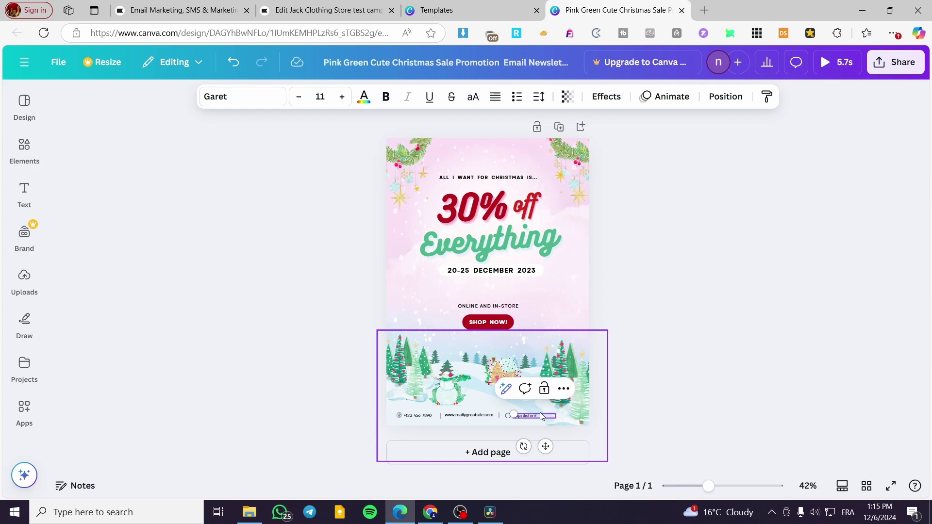
double_click(480, 414)
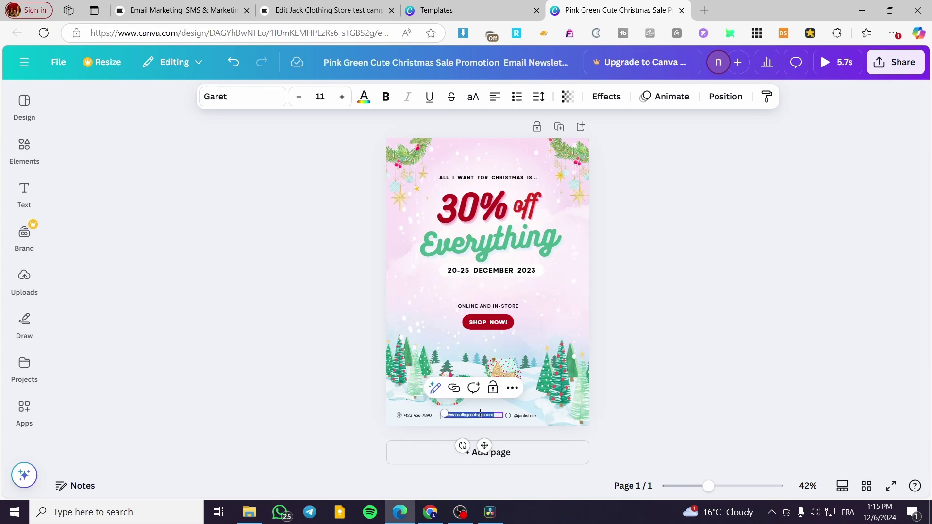
click(485, 413)
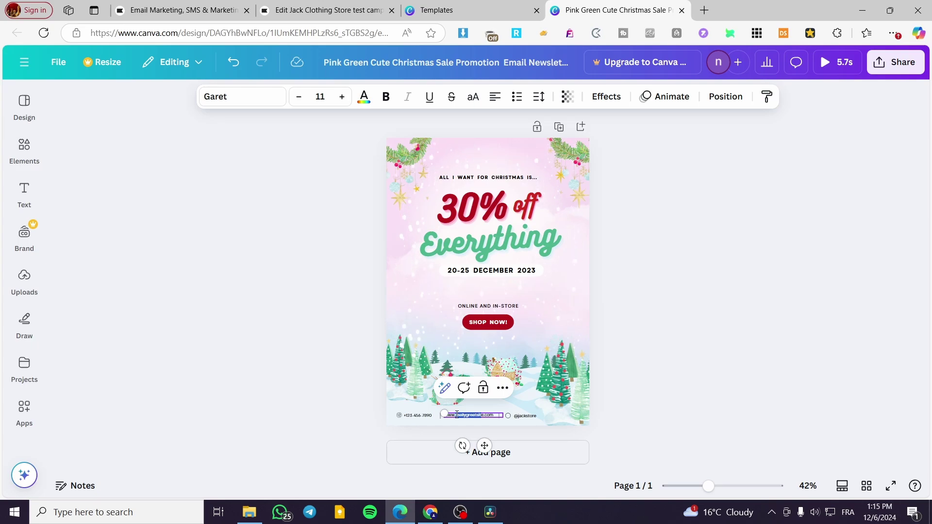
key(BackSpace)
click(690, 366)
click(465, 419)
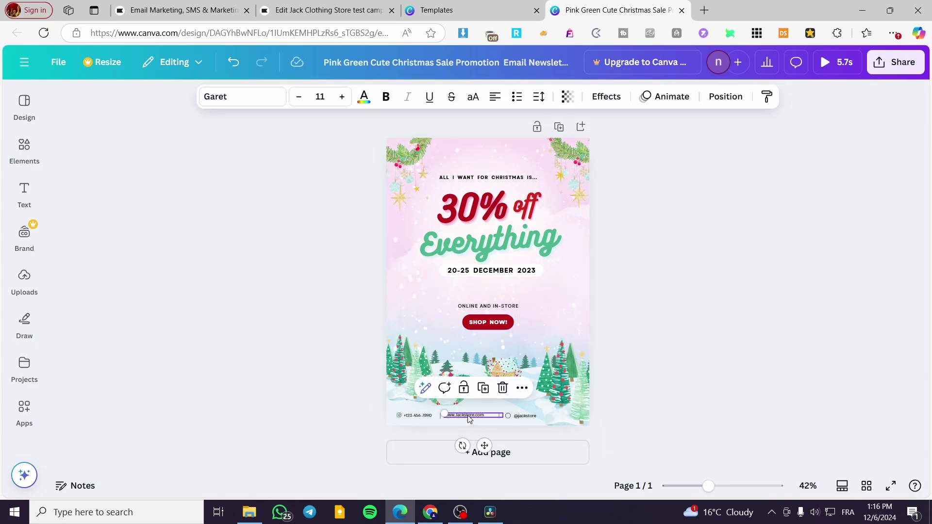
click(693, 359)
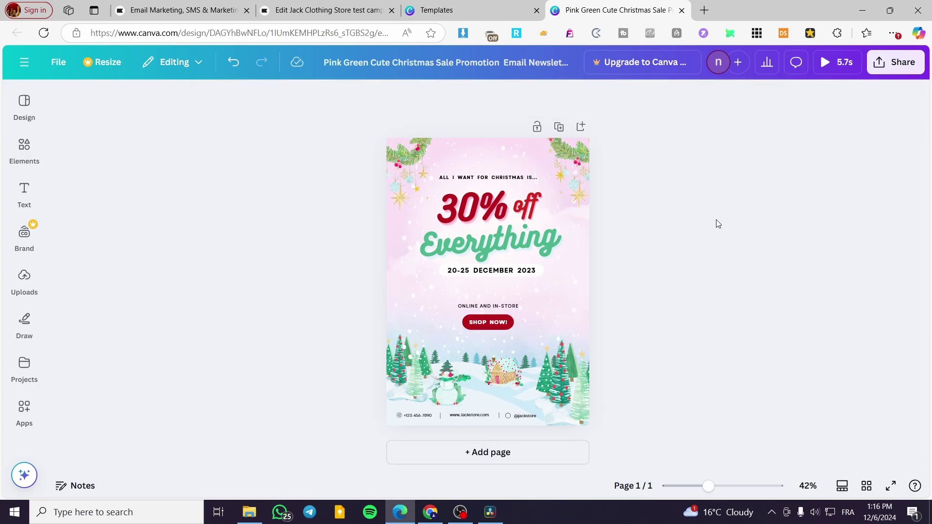
Download the finished newsletter design as a PNG
click(895, 62)
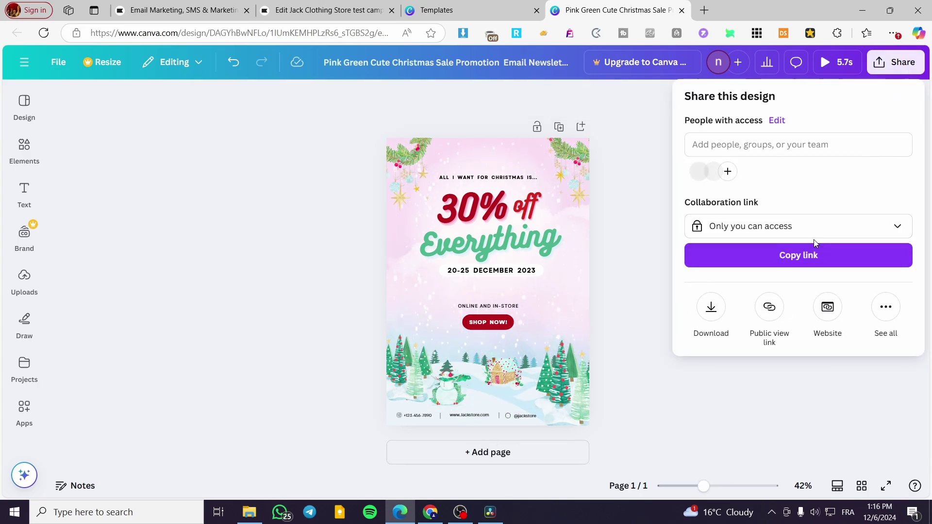
click(710, 310)
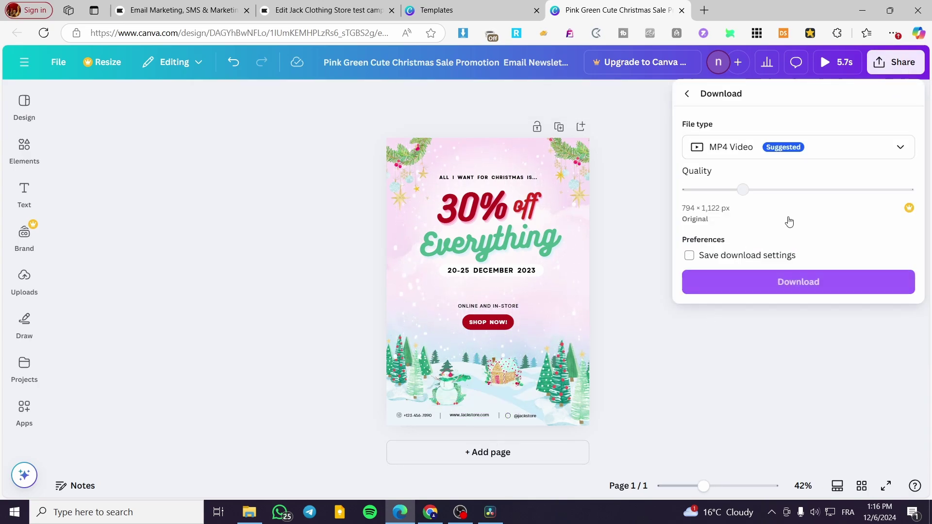
click(808, 152)
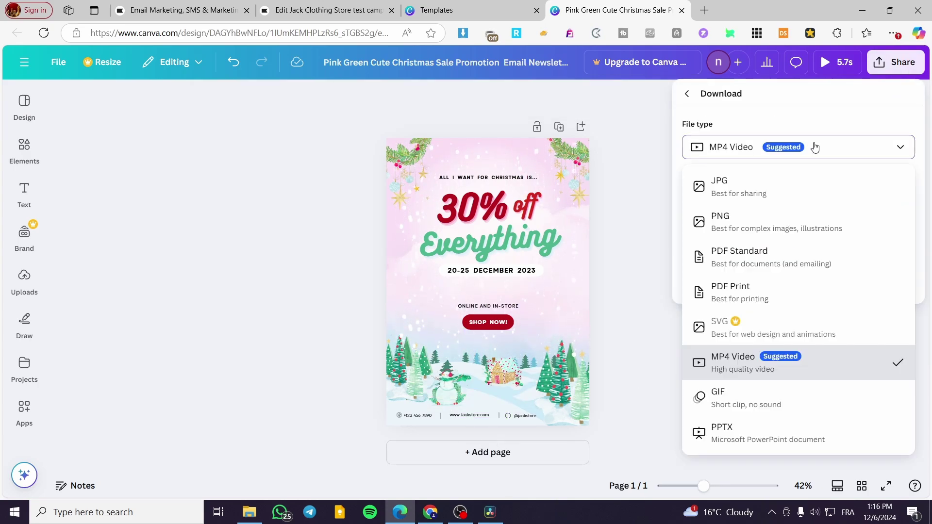
click(777, 238)
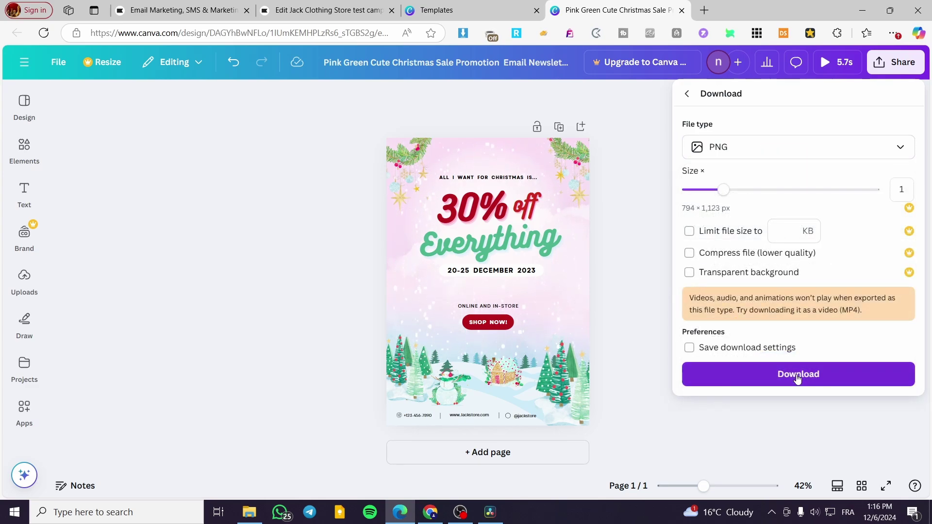
click(797, 375)
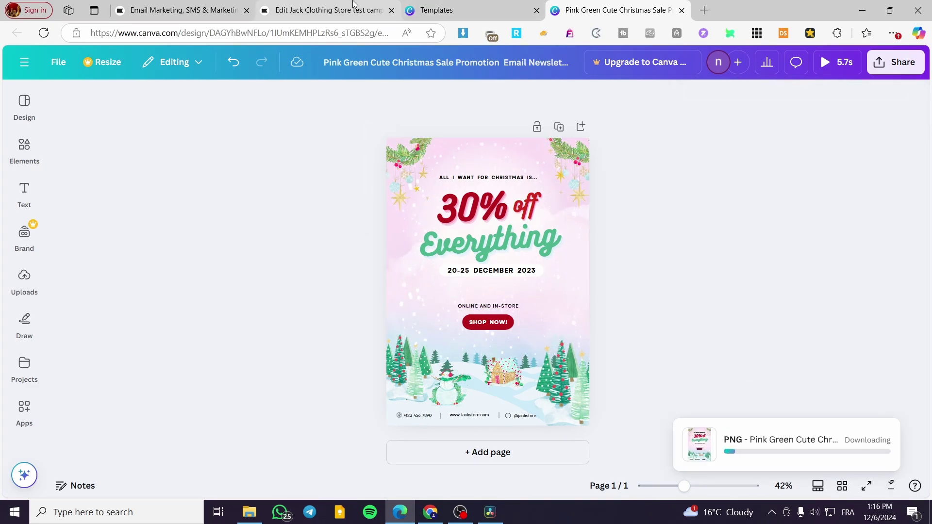
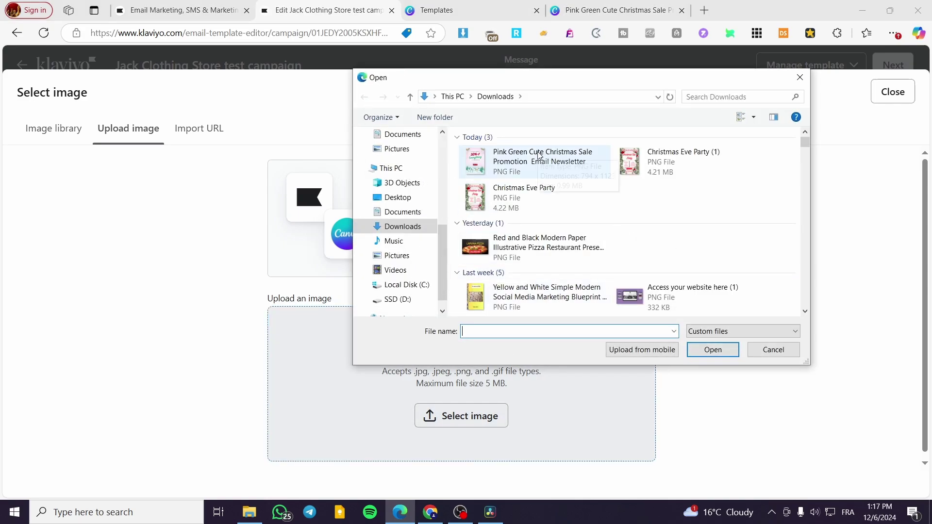
Upload the downloaded Christmas newsletter PNG as the header section's background image, and remove that background from the section
double_click(540, 153)
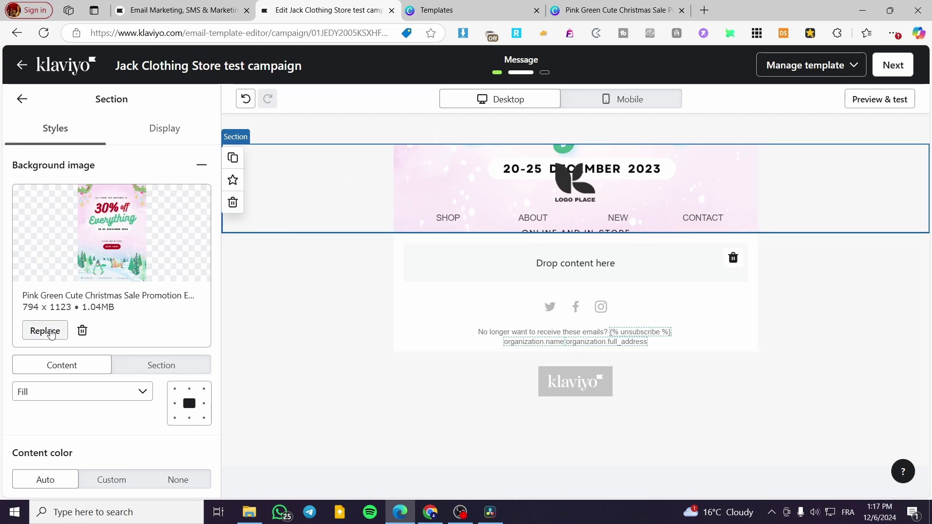
click(82, 331)
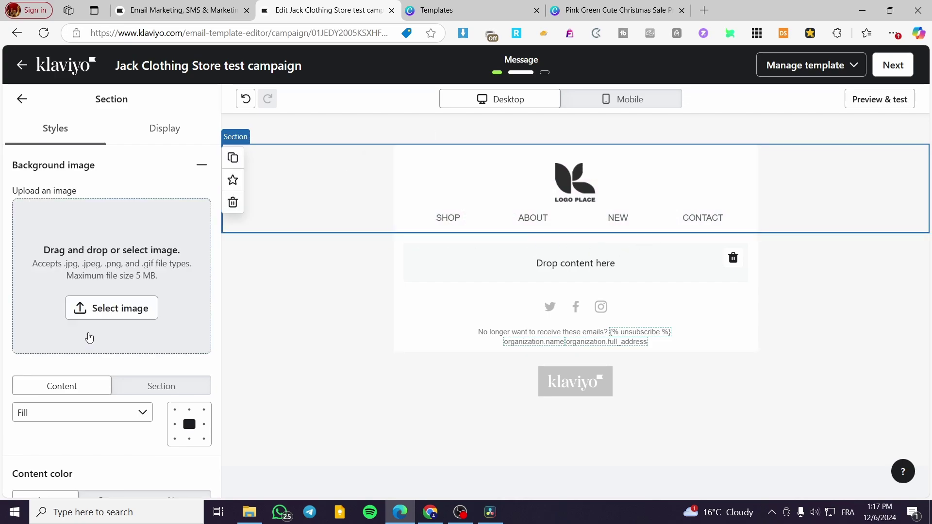
Add an image block to the empty content area below the header of the Klaviyo email
click(590, 267)
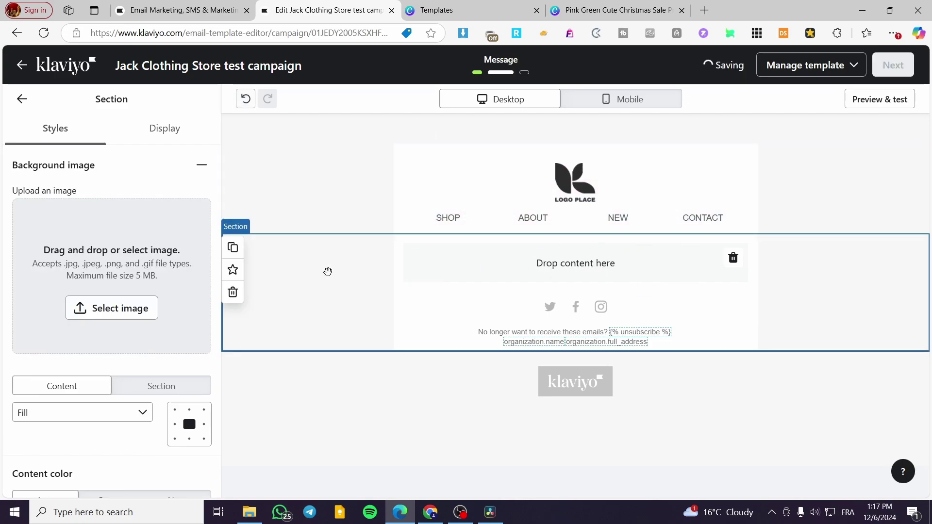
click(7, 102)
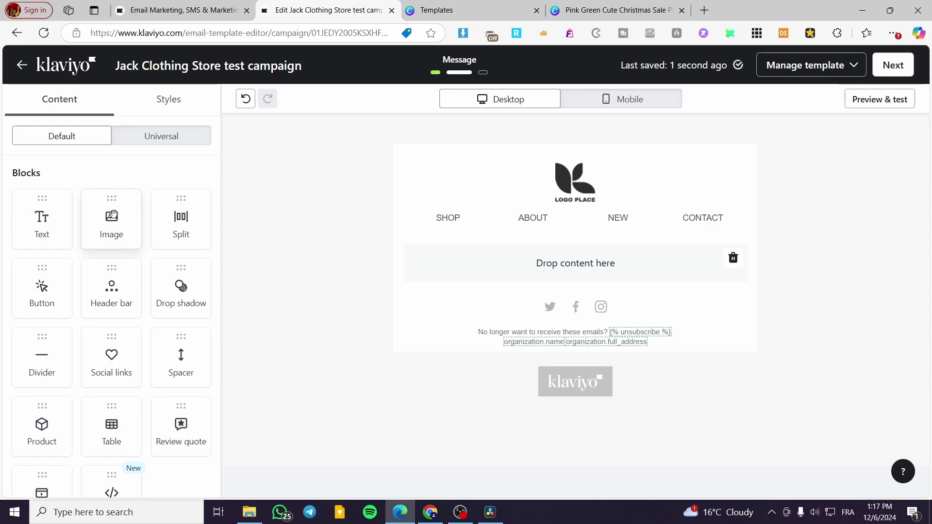
drag(112, 215, 683, 281)
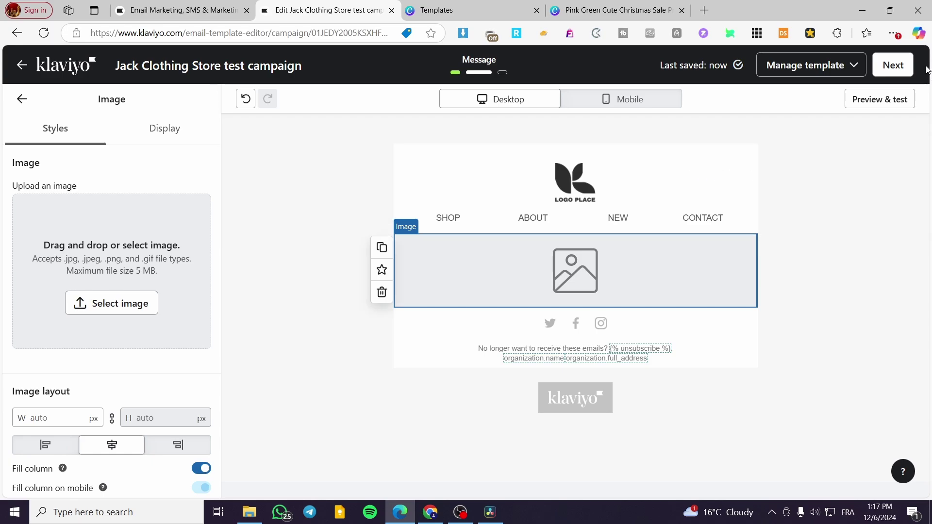
Try to upload the Christmas newsletter PNG into the image block straight from the browser's downloads list
click(893, 33)
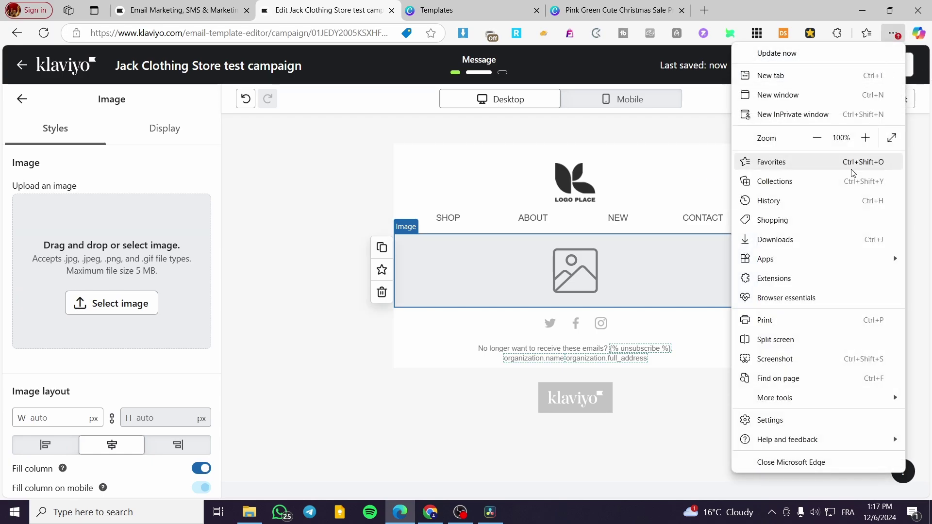
click(827, 248)
drag(759, 87, 112, 271)
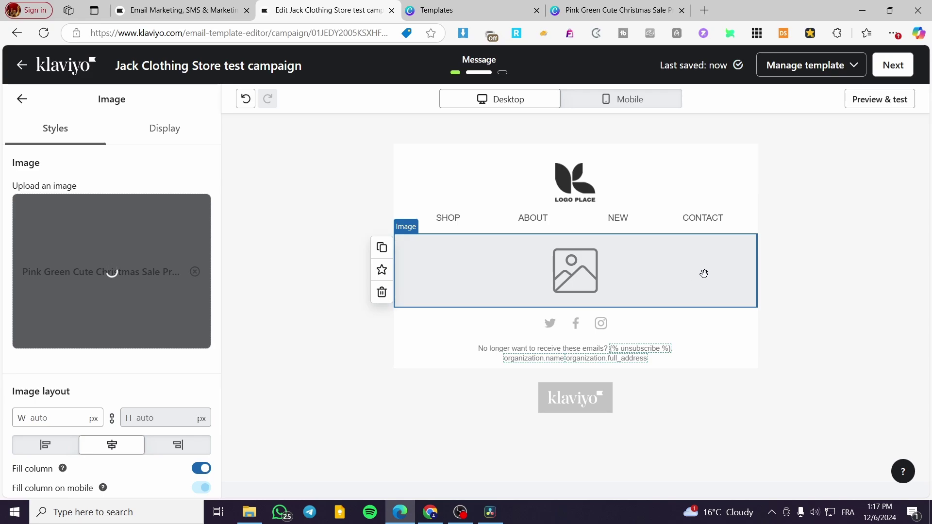
click(584, 186)
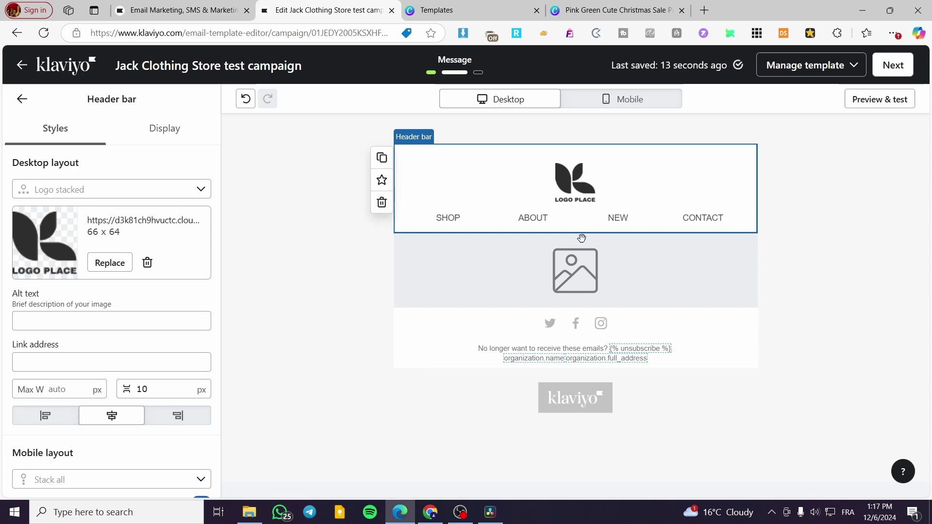
Fill the image block with Pink Green Cute Christmas Sale Promotion Email Newsletter from the image library, and check the email down to its footer
click(588, 287)
click(114, 304)
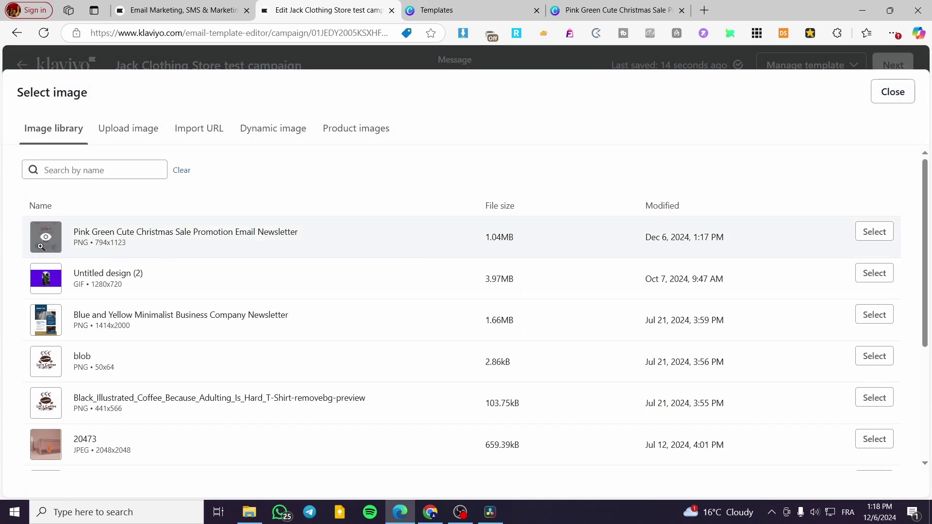
click(869, 233)
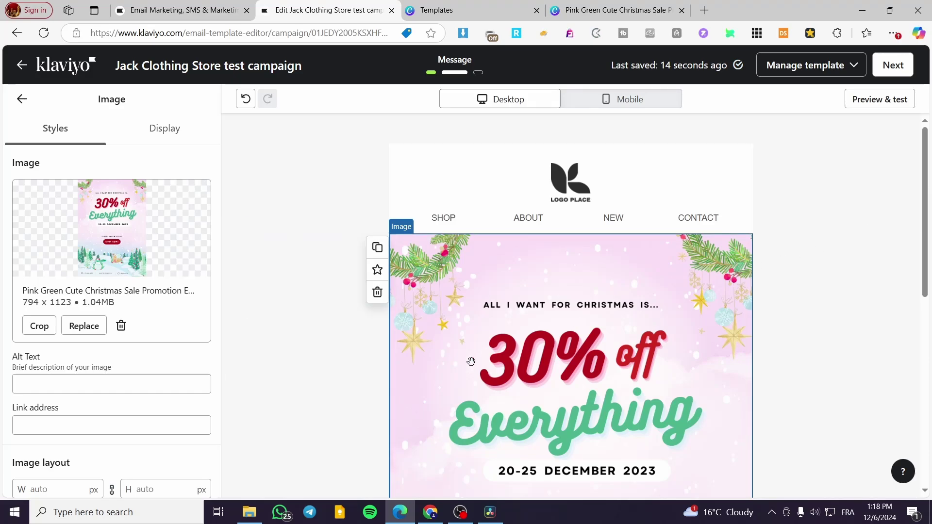
scroll(745, 317, down, 5)
scroll(745, 316, down, 4)
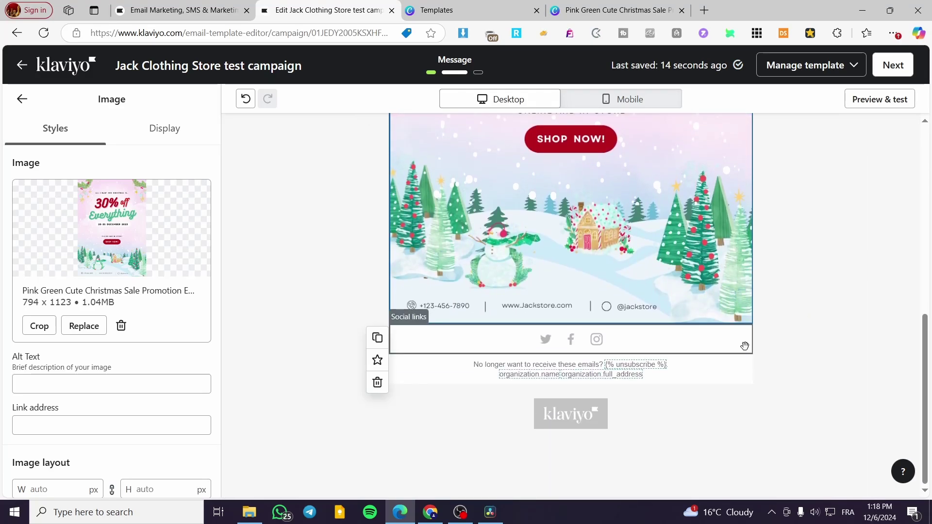
Change the Twitter icon in the footer's social links block to X, and check the Facebook and Instagram link settings
click(744, 345)
click(45, 196)
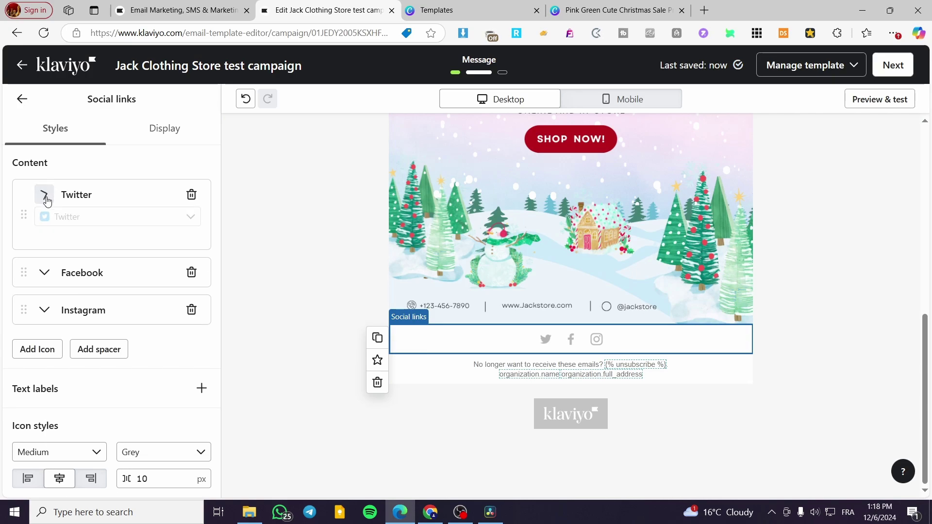
click(185, 218)
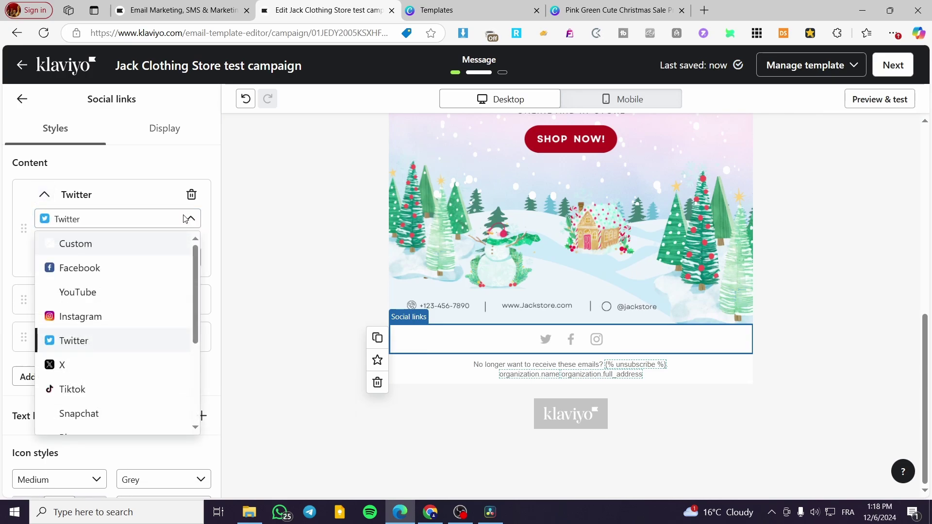
click(87, 366)
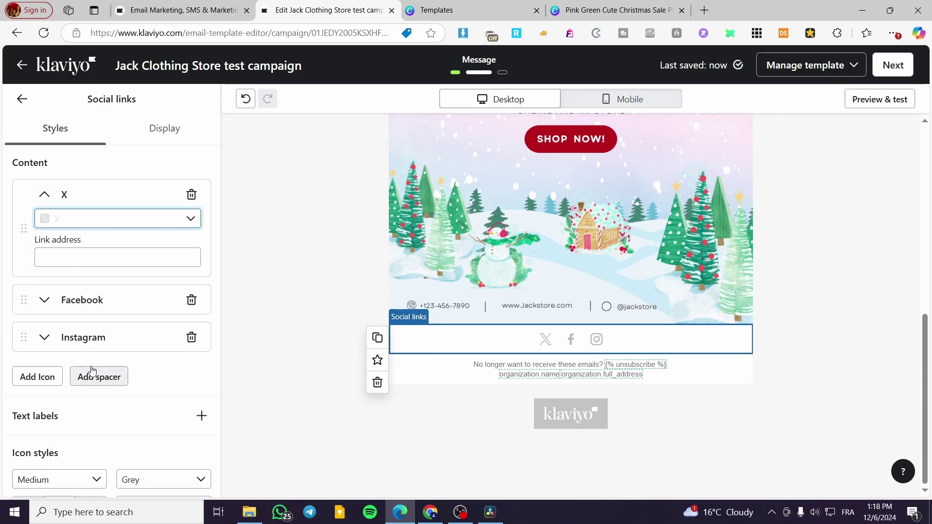
click(44, 194)
click(44, 232)
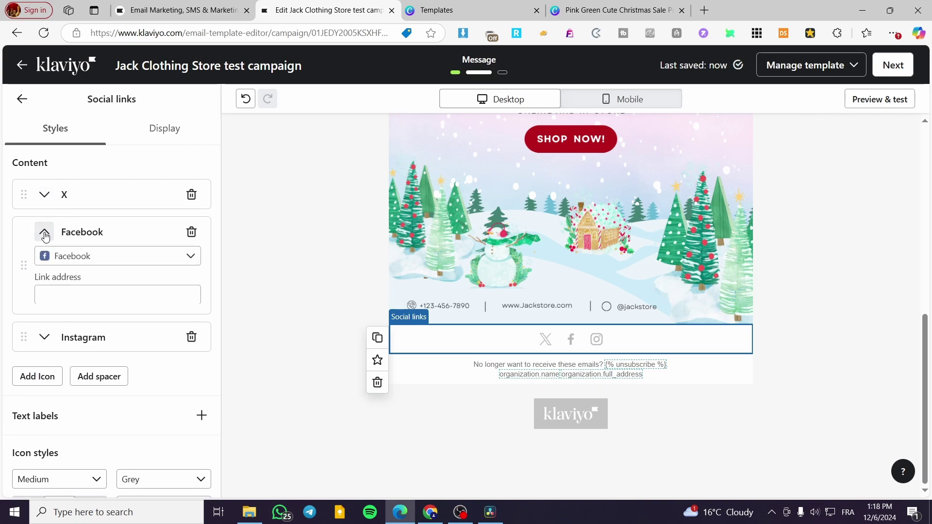
click(43, 231)
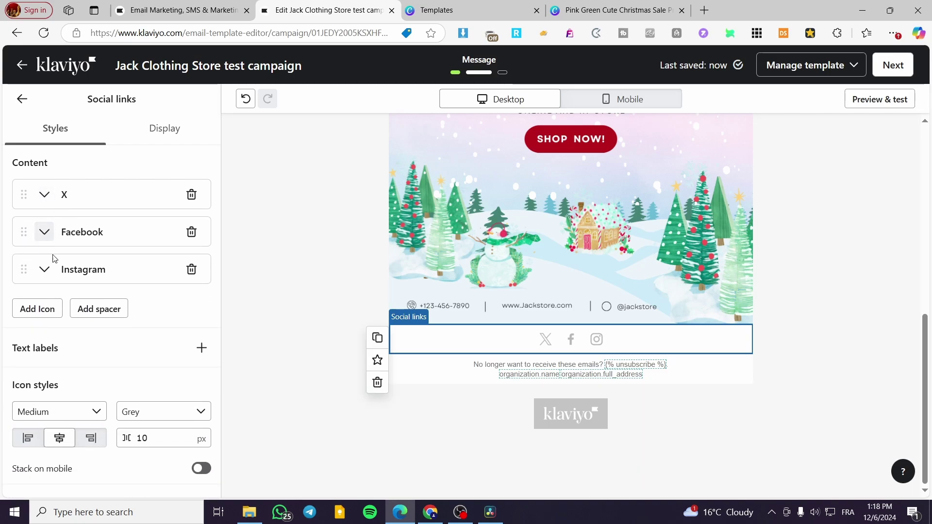
click(44, 270)
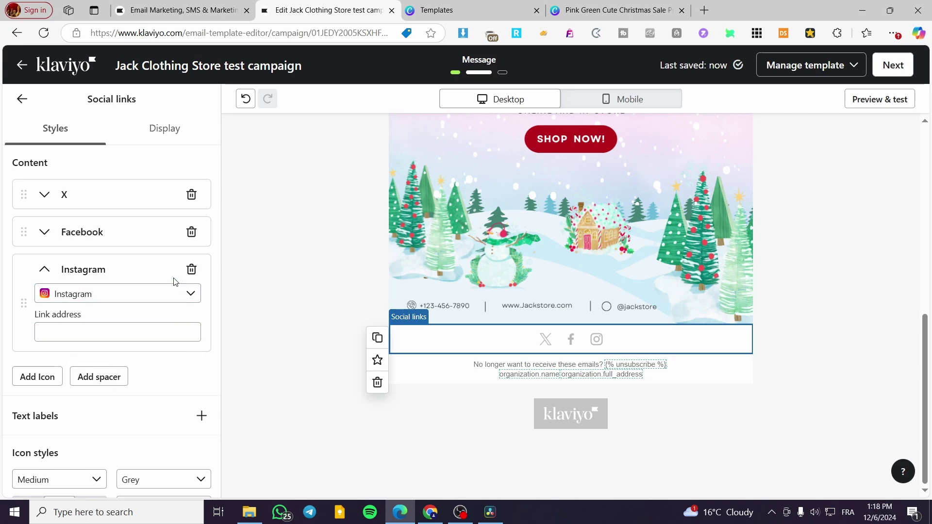
click(670, 441)
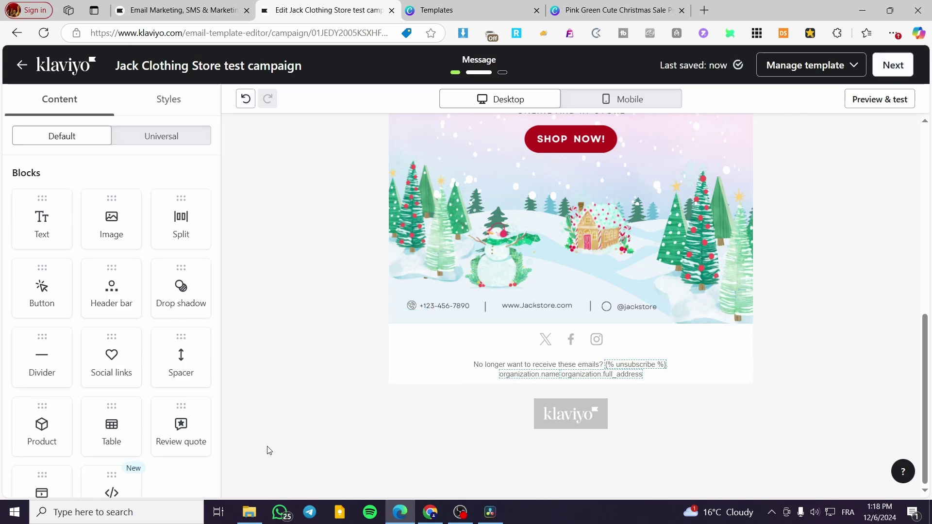
Add a product block between the Christmas image and the social links, using the dynamic SHOP_POPULAR_ALL_CATEGORIES feed
scroll(248, 405, up, 7)
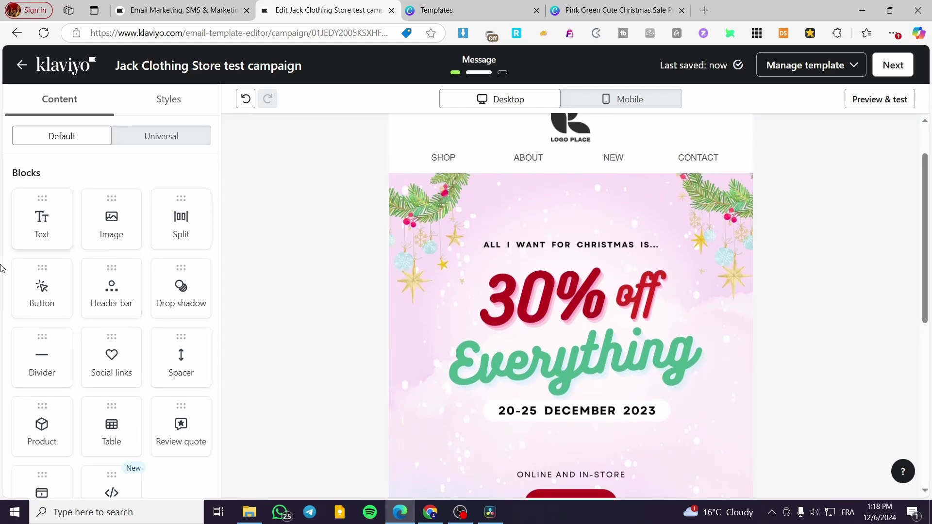
scroll(62, 241, down, 3)
scroll(208, 272, down, 1)
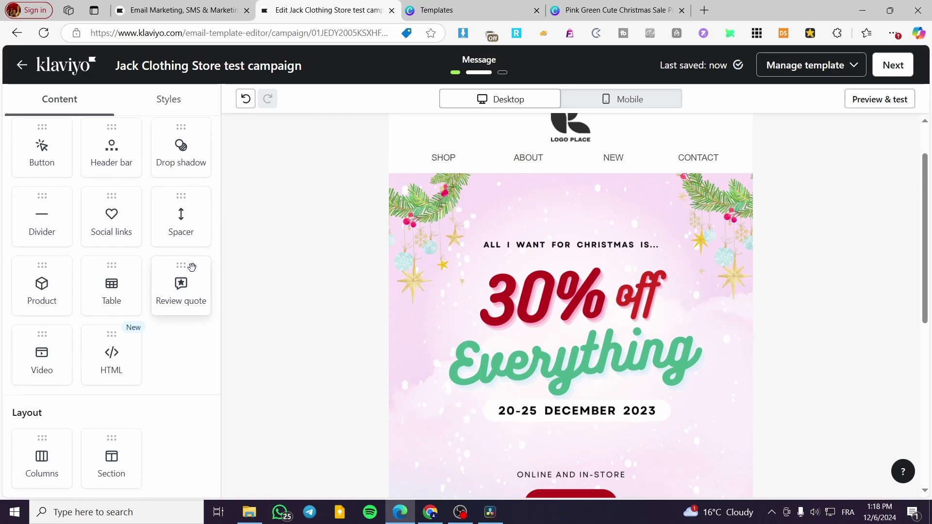
drag(56, 284, 613, 335)
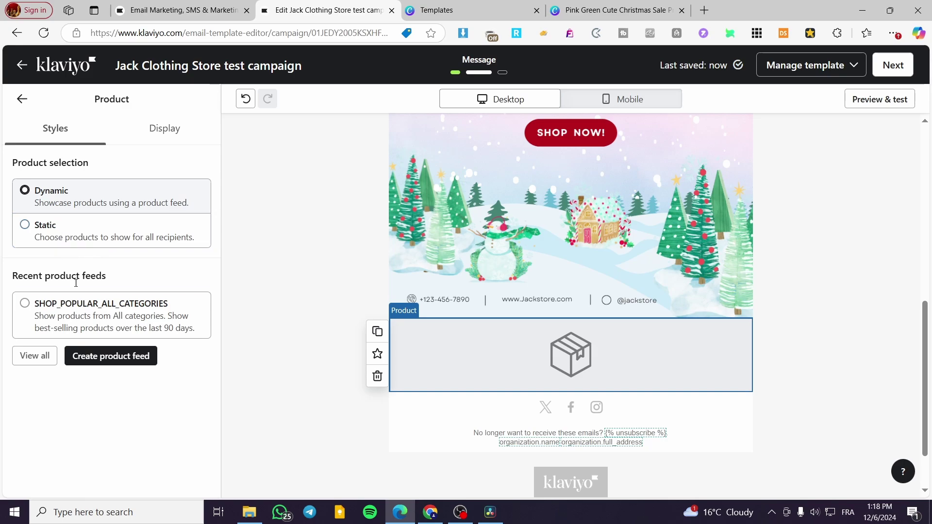
click(23, 304)
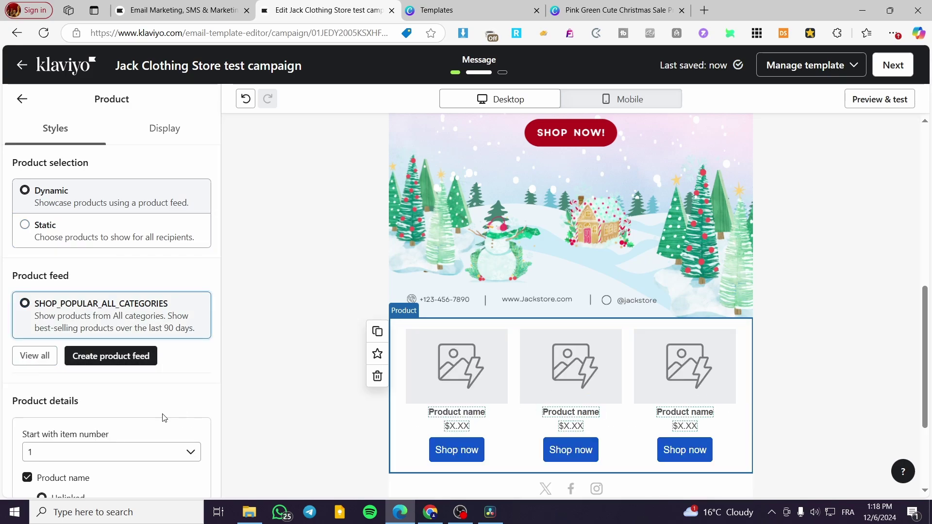
Examine the product block's feed, product details, text and button style settings
scroll(122, 389, down, 3)
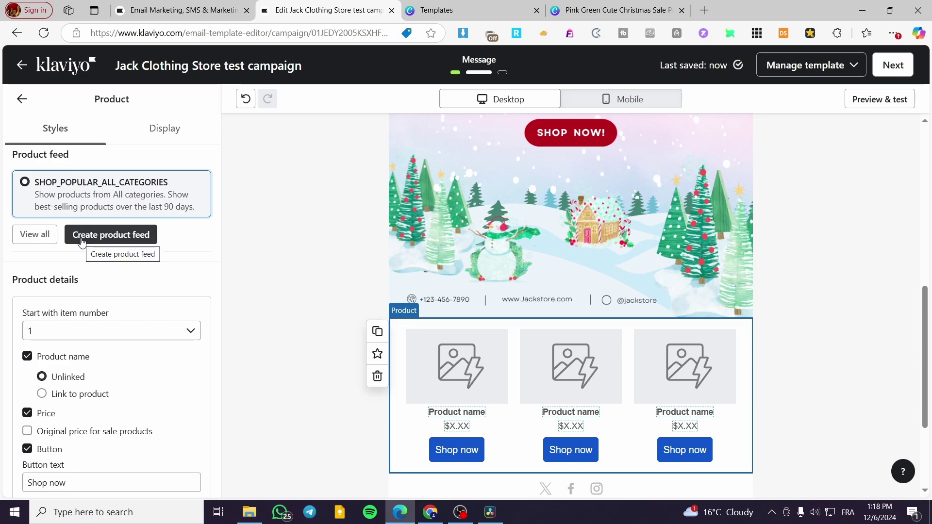
scroll(152, 331, down, 3)
scroll(156, 334, up, 3)
scroll(156, 335, down, 10)
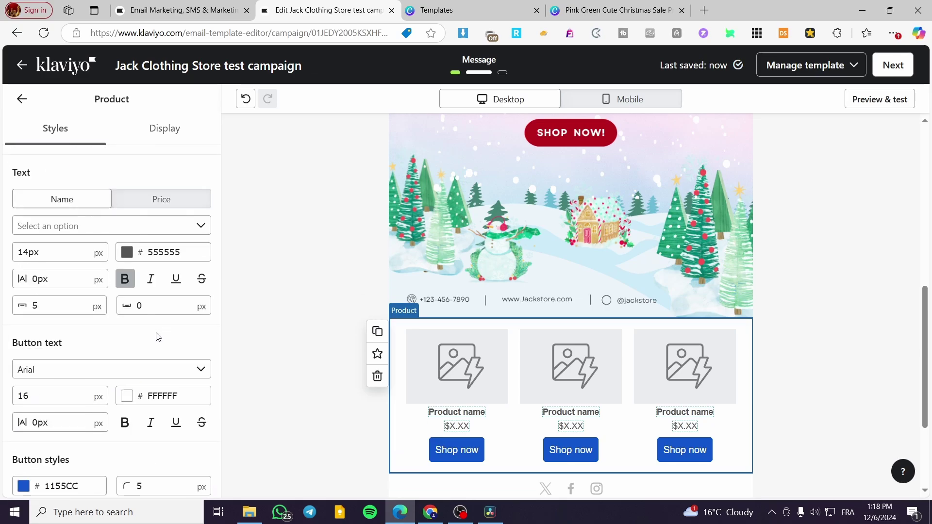
scroll(750, 460, up, 10)
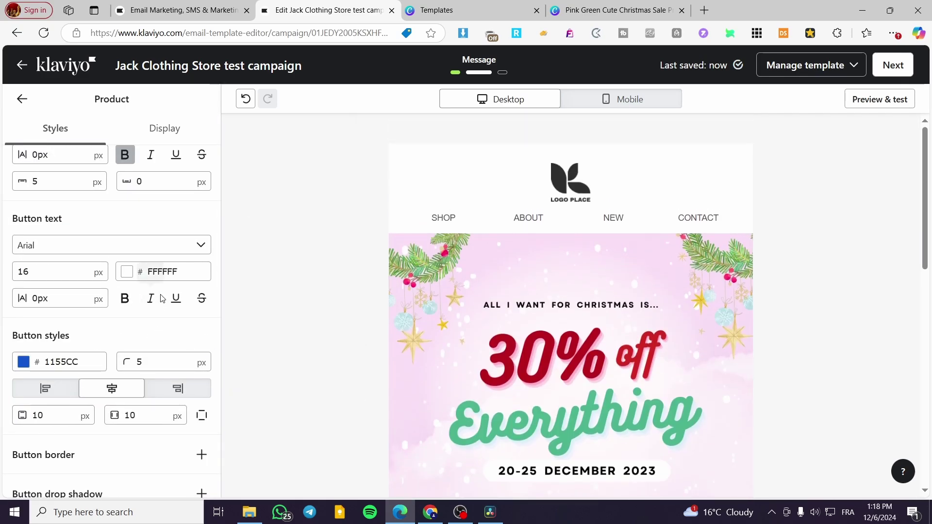
scroll(159, 309, up, 6)
scroll(159, 309, up, 10)
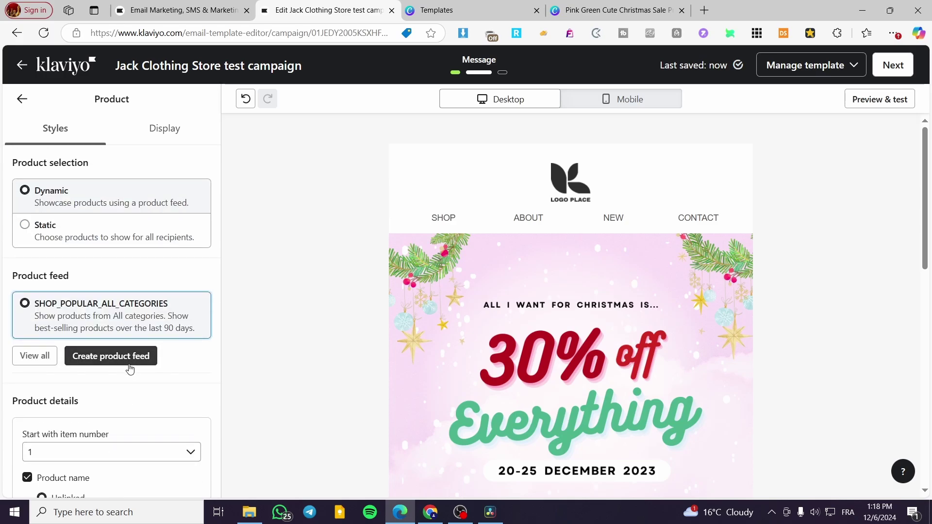
scroll(96, 398, down, 1)
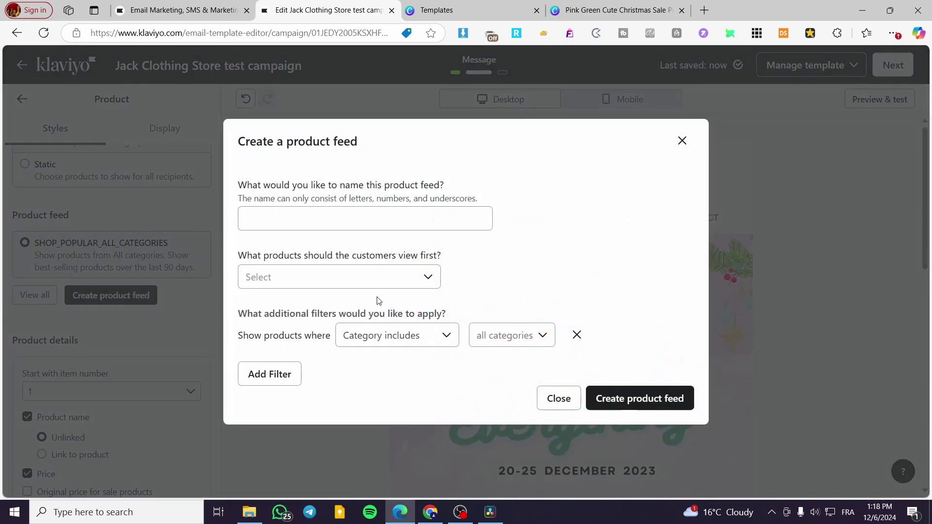
click(136, 297)
click(361, 285)
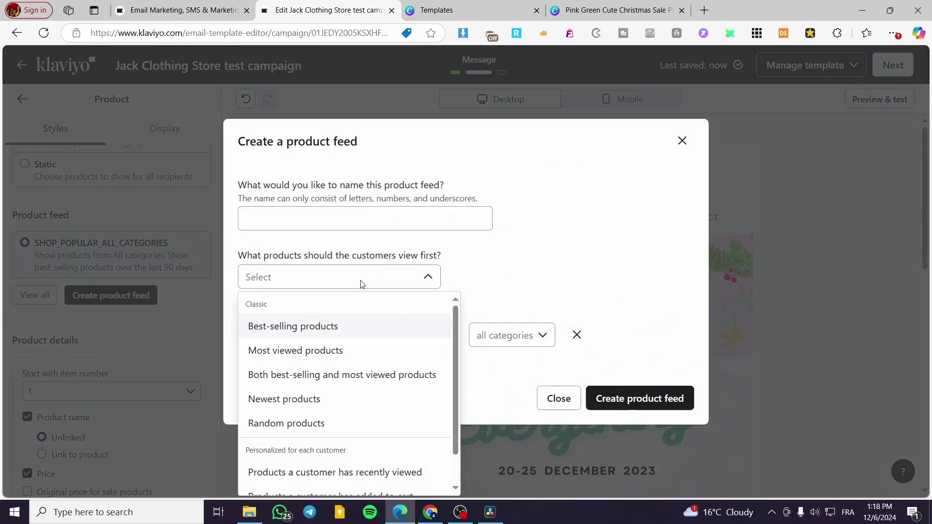
click(358, 327)
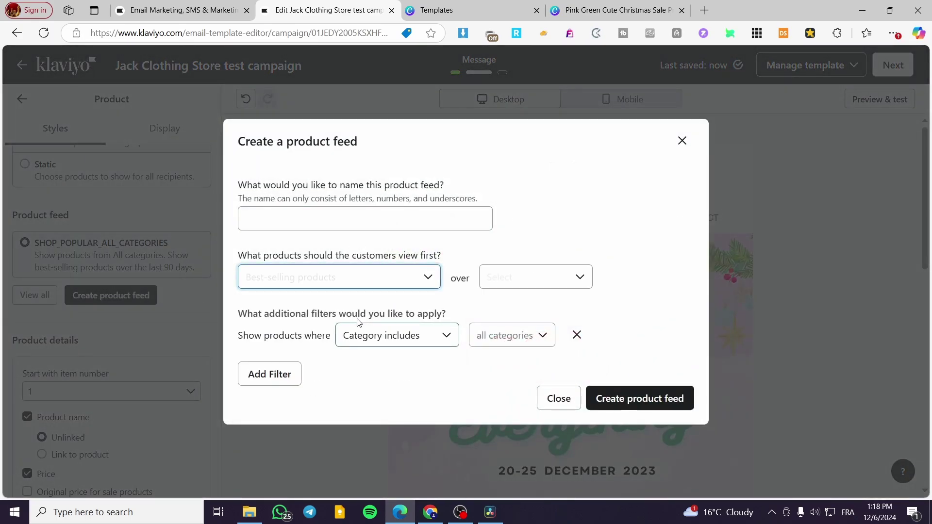
click(558, 290)
click(547, 279)
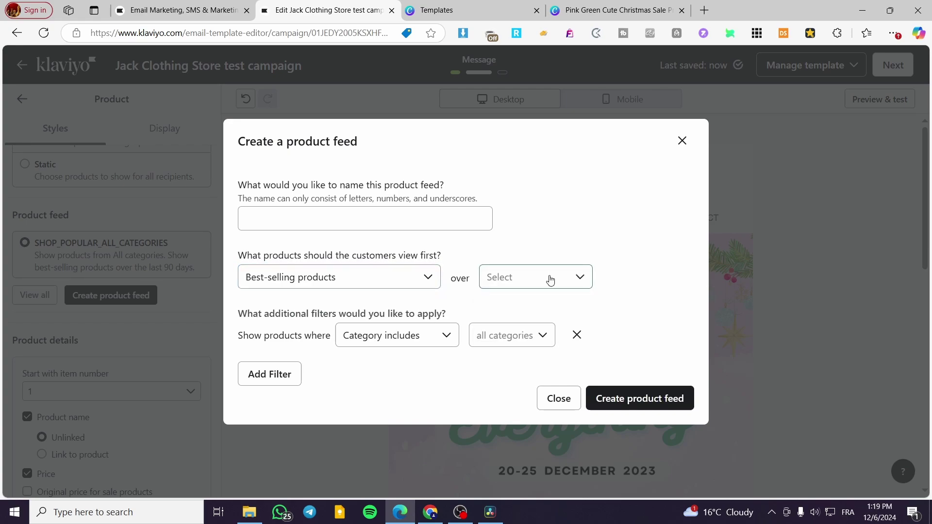
click(682, 141)
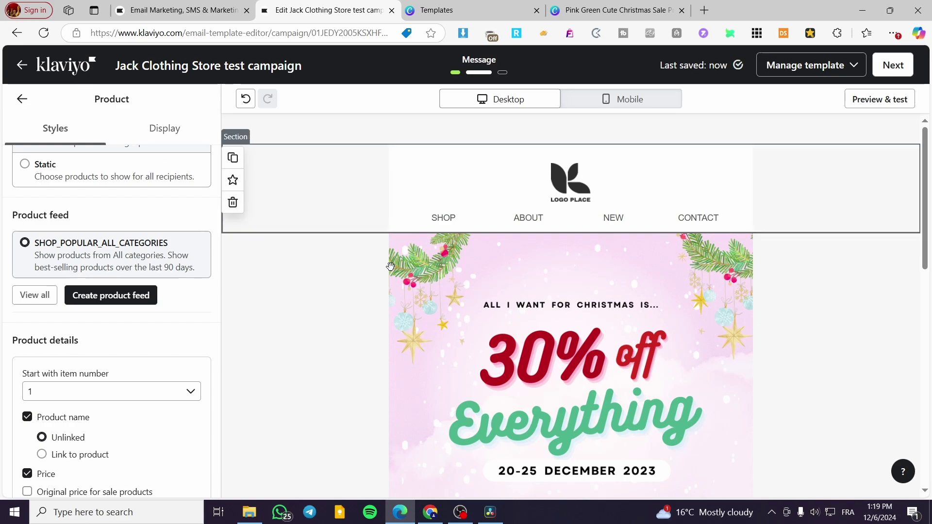
Finish the email design, return to the message details, and try to continue with the subject line empty
click(884, 67)
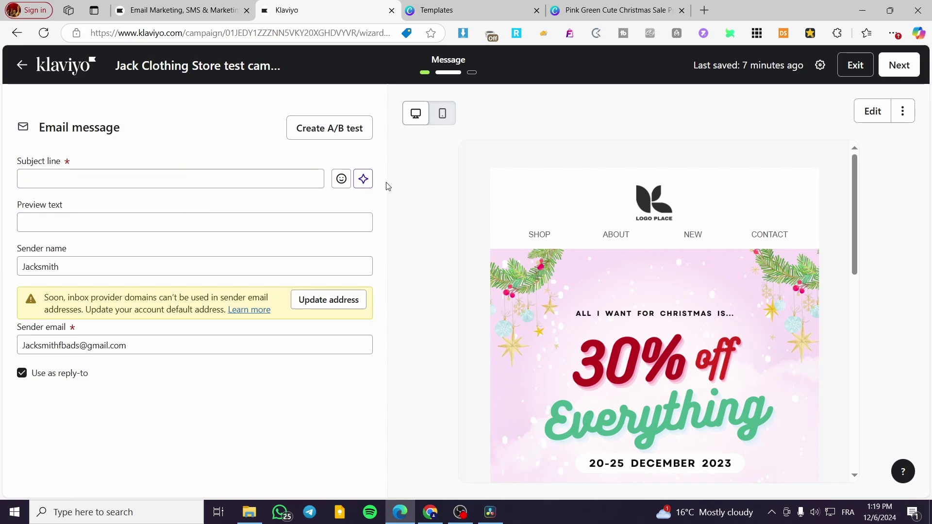
click(150, 183)
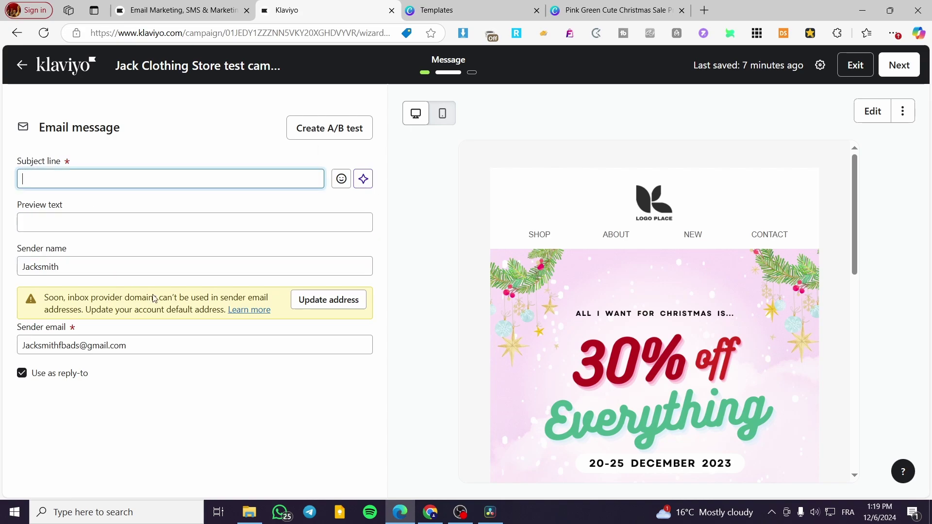
click(888, 73)
Open the Subject Line Assistant for a Promotion campaign and enter Jack Store as the brand name
click(97, 185)
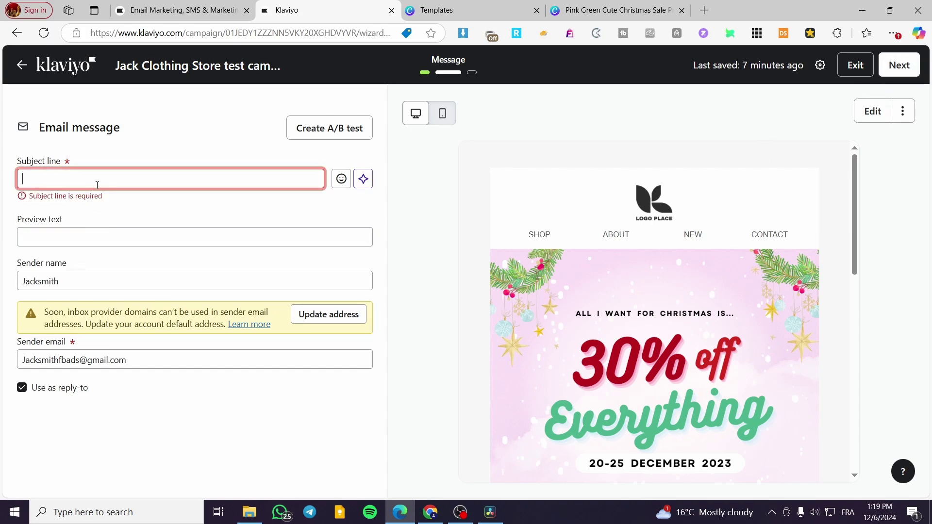
click(363, 179)
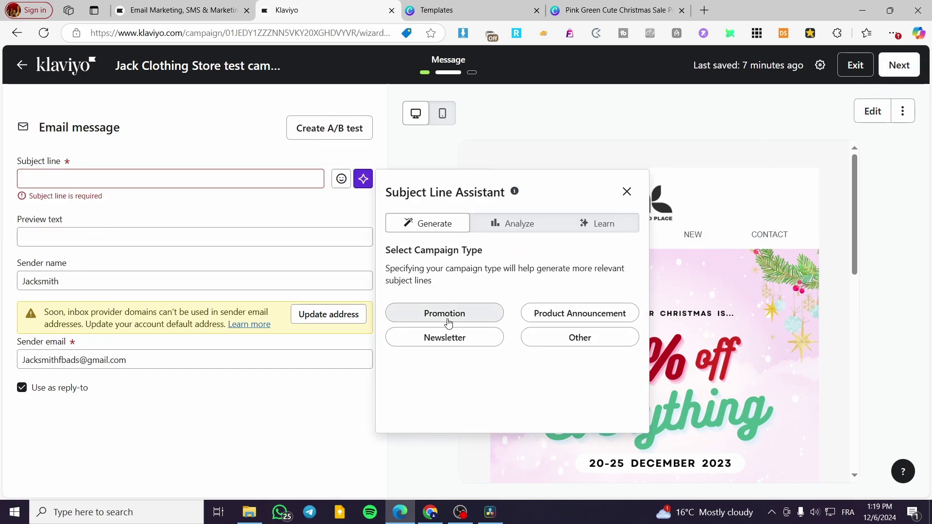
click(445, 318)
click(468, 425)
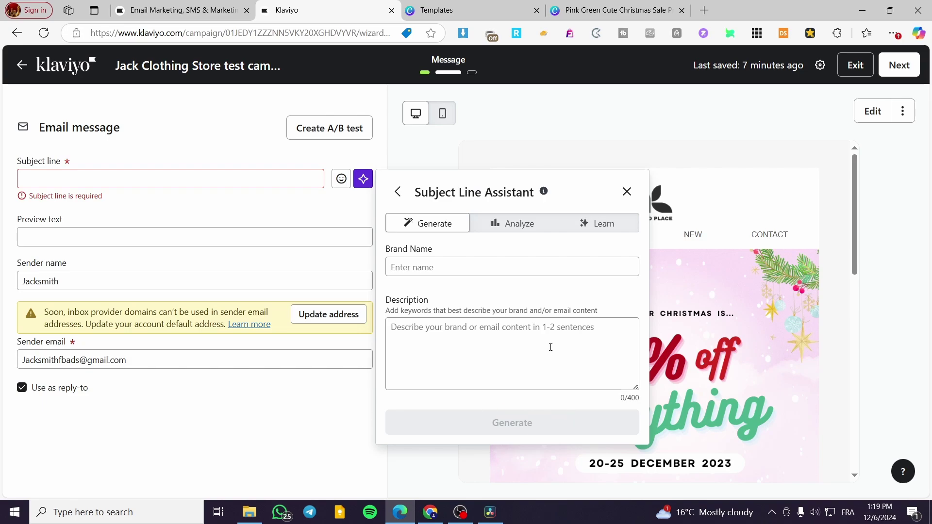
click(469, 266)
key(Tab)
click(450, 270)
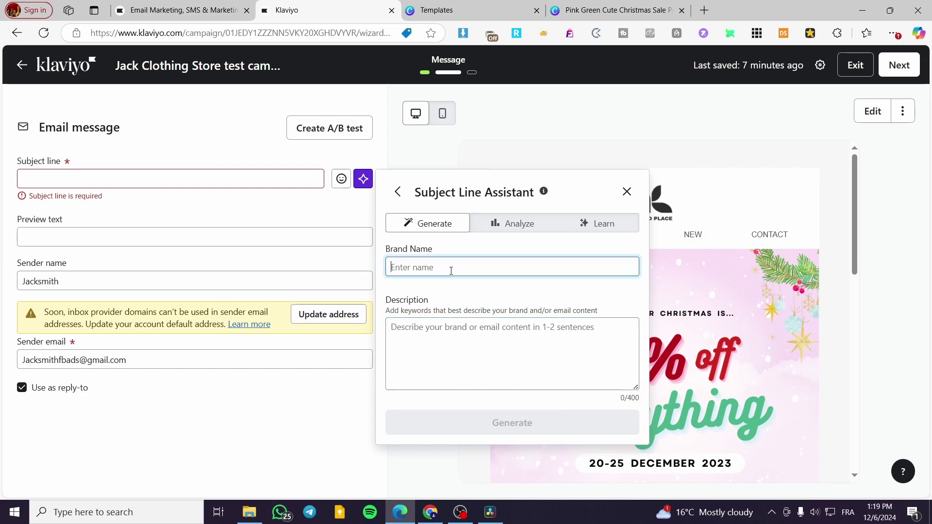
text(Jack Store)
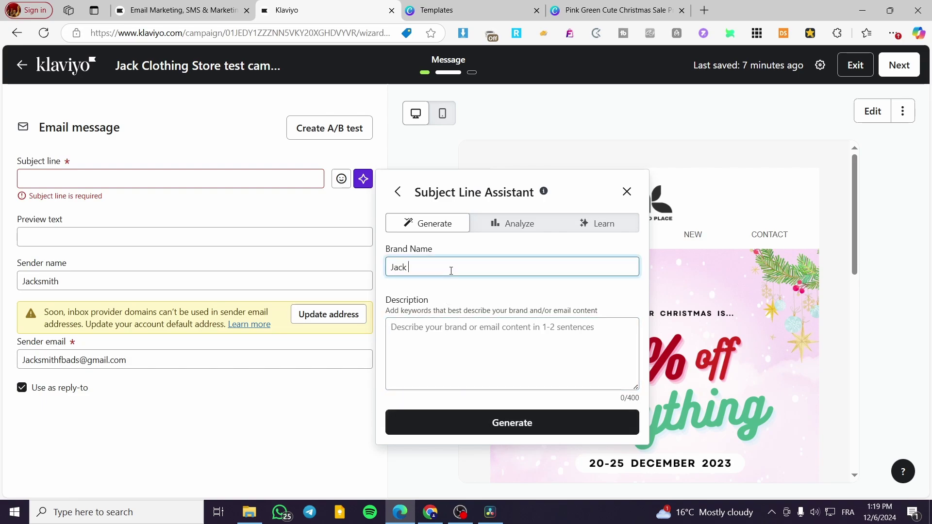
Enter "Chritmas Eve" as the assistant's description and generate subject lines
click(454, 326)
text(Ch)
text(r)
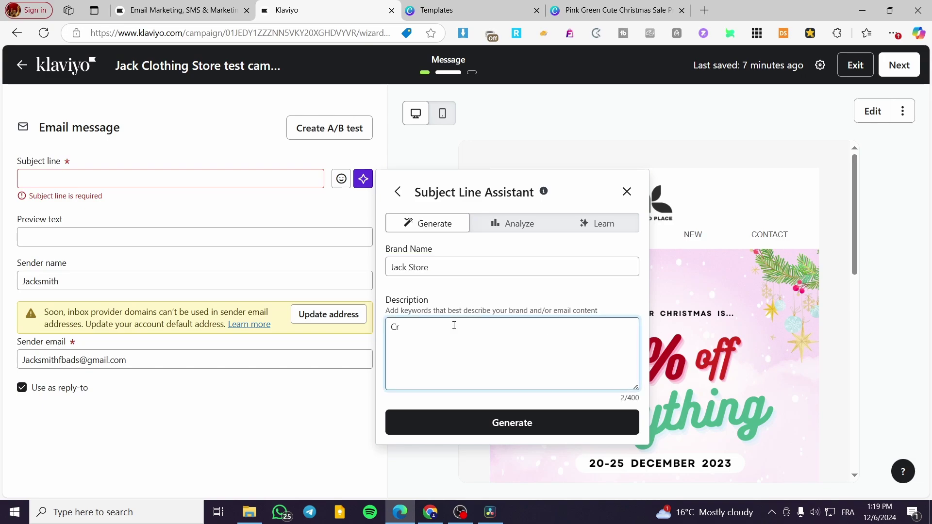
key(BackSpace)
text(hritmas Eve)
click(497, 433)
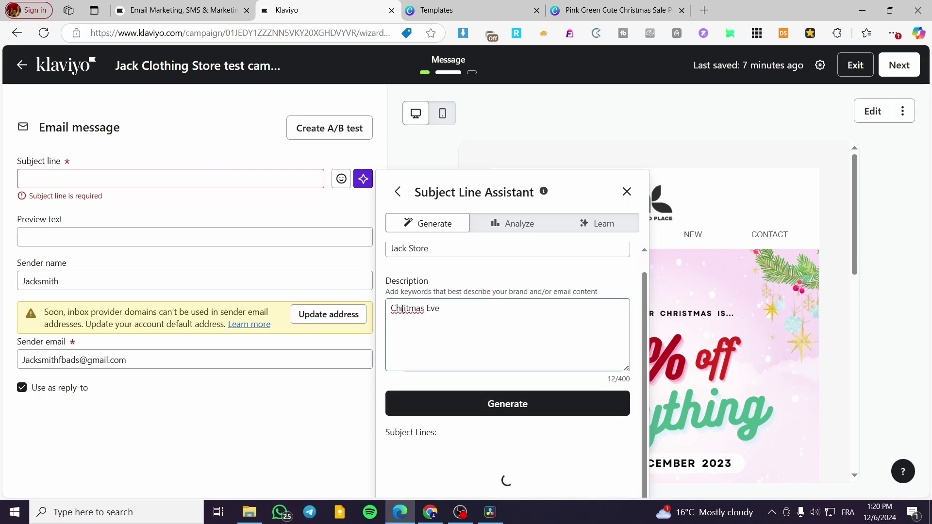
Correct the misspelled word so the description reads "Christmas Eve", and generate the subject lines again
right_click(400, 316)
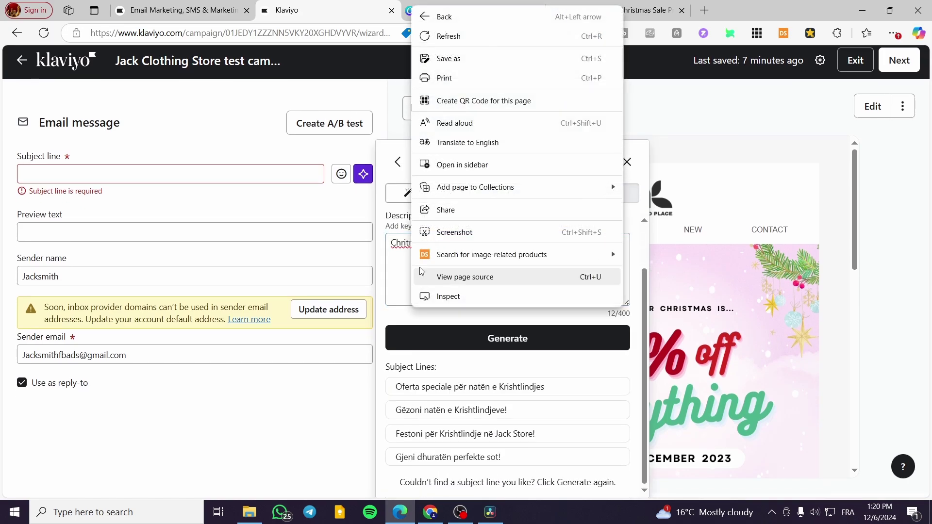
double_click(405, 243)
right_click(405, 243)
click(427, 257)
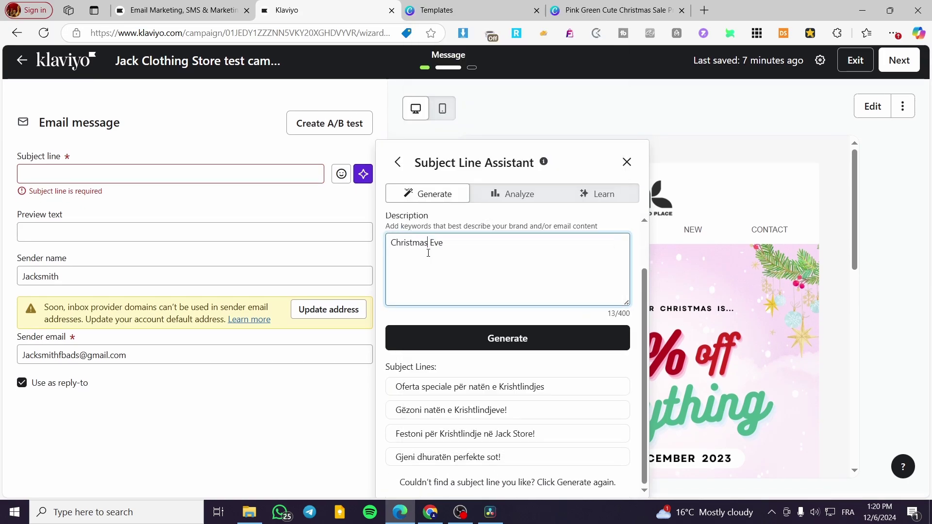
click(526, 339)
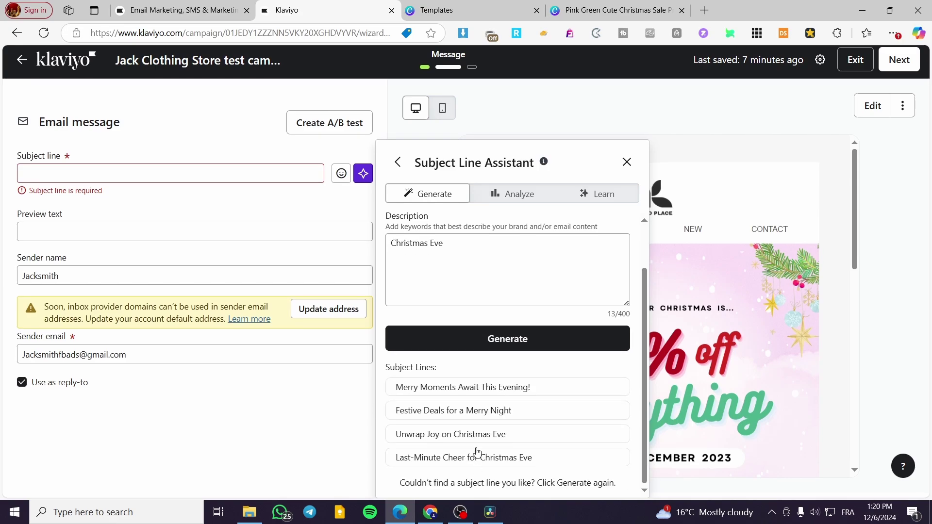
Use "Merry Moments Await This Evening!" as both subject line and preview text, and continue to the campaign review
click(555, 394)
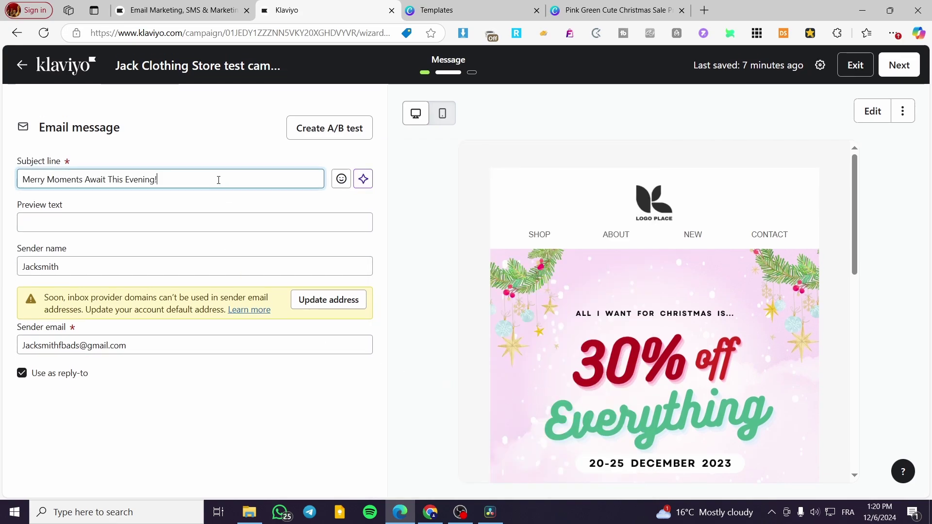
drag(218, 179, 4, 181)
key(ctrl+c)
click(100, 222)
key(ctrl+v)
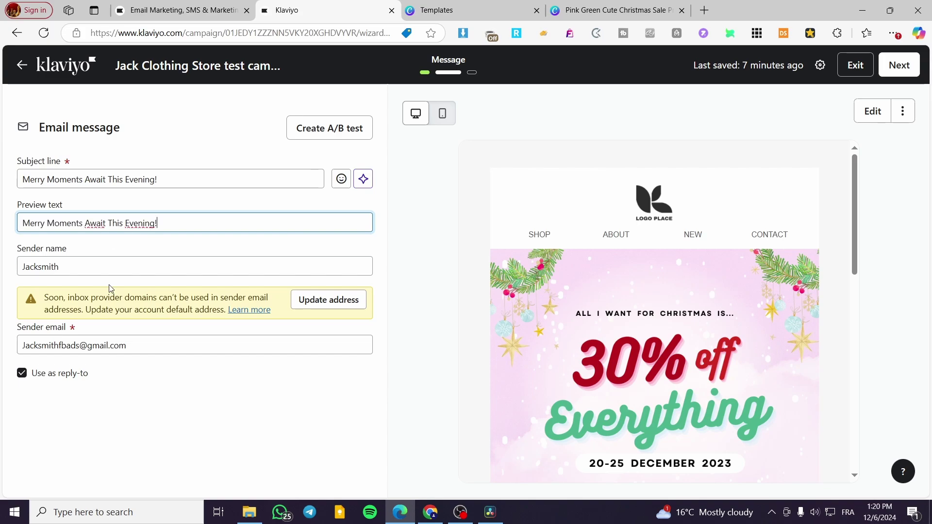
click(901, 66)
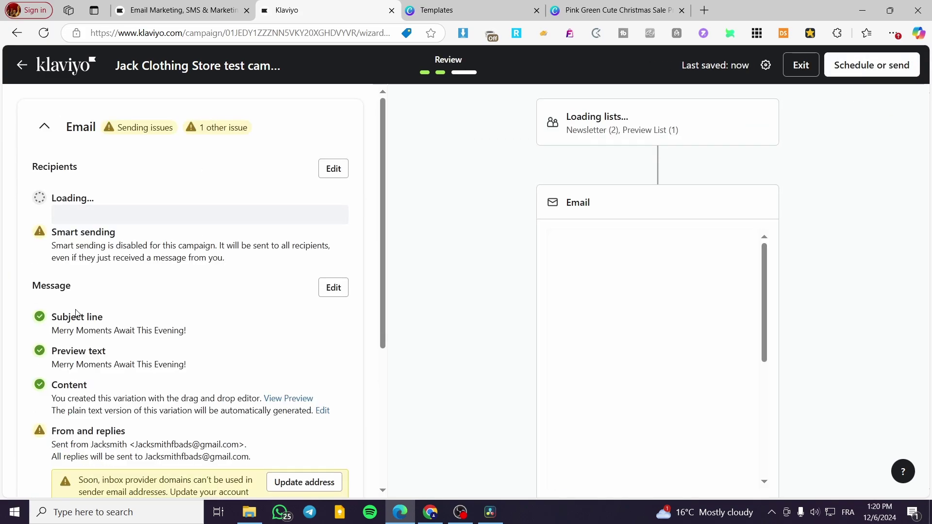
Examine the campaign review's recipients, Smart Sending, message, sender and tracking details, including the flagged sending issues
scroll(146, 308, down, 4)
scroll(170, 310, down, 1)
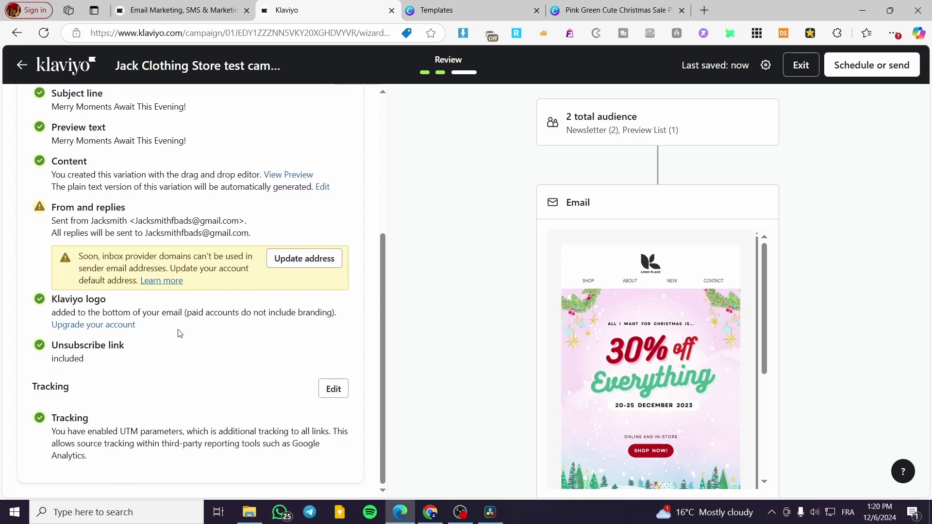
scroll(178, 333, up, 5)
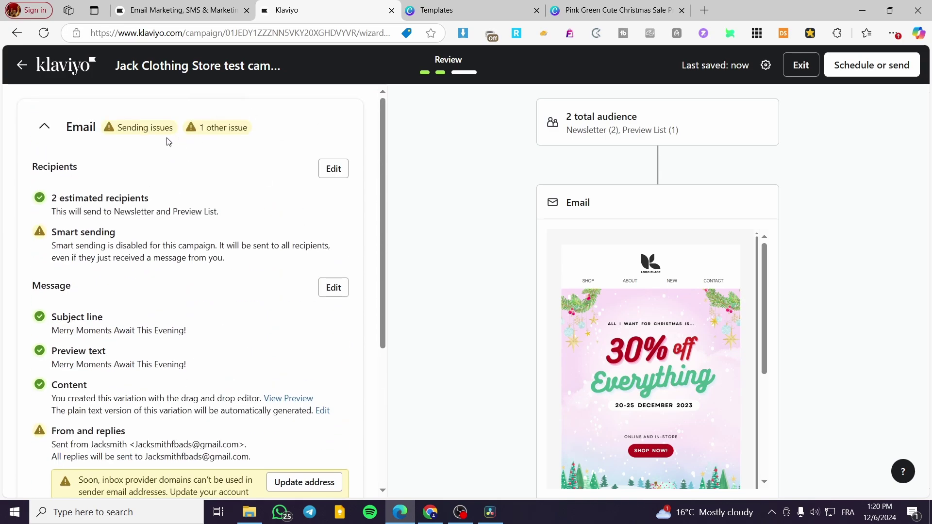
scroll(122, 156, down, 2)
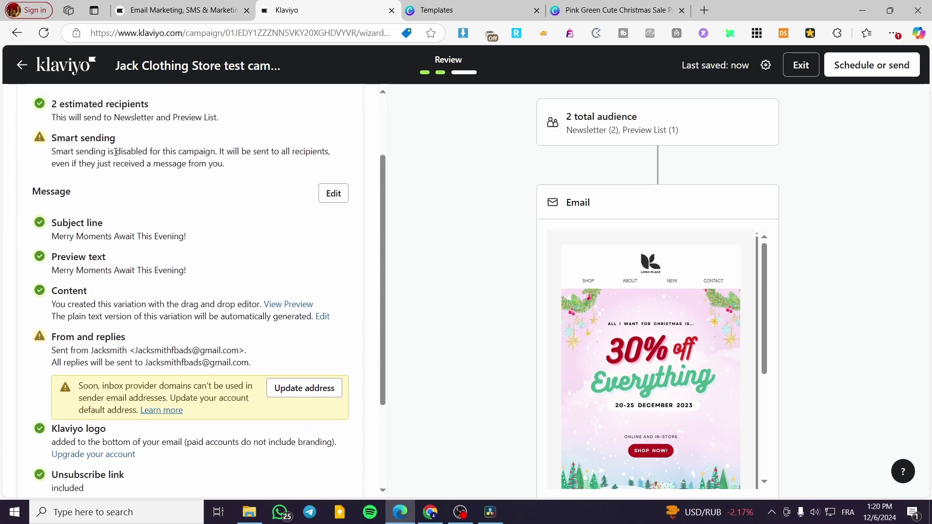
scroll(61, 169, up, 1)
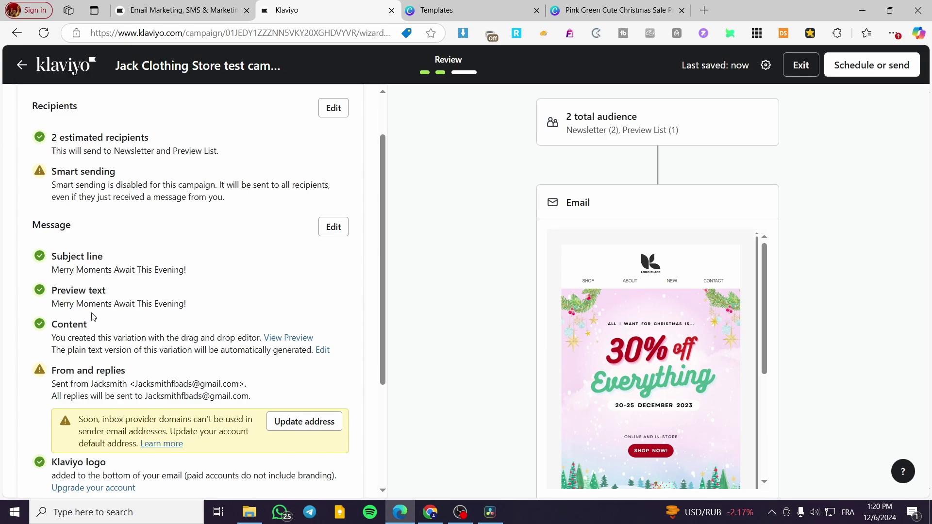
scroll(67, 344, down, 1)
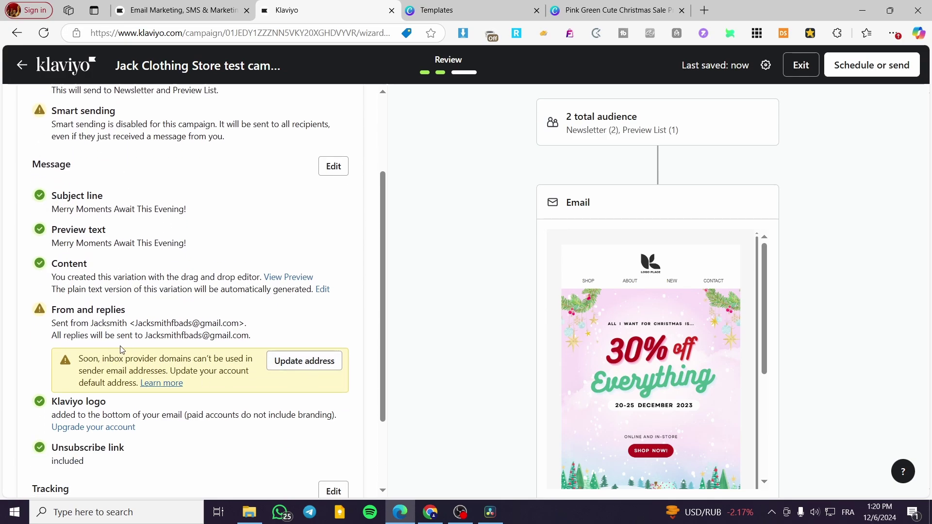
scroll(307, 342, down, 3)
scroll(264, 339, up, 5)
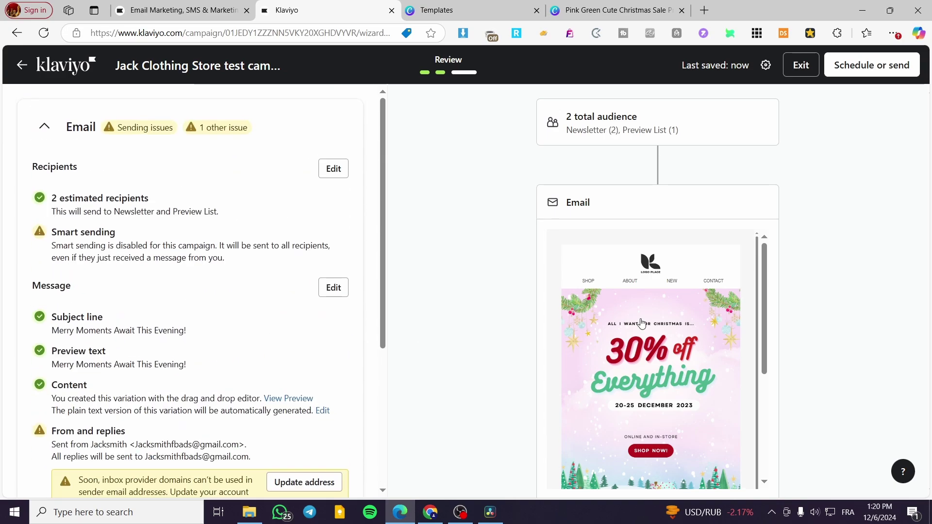
Inspect the Send now and Schedule options for the campaign, and cancel without sending or scheduling it
click(874, 65)
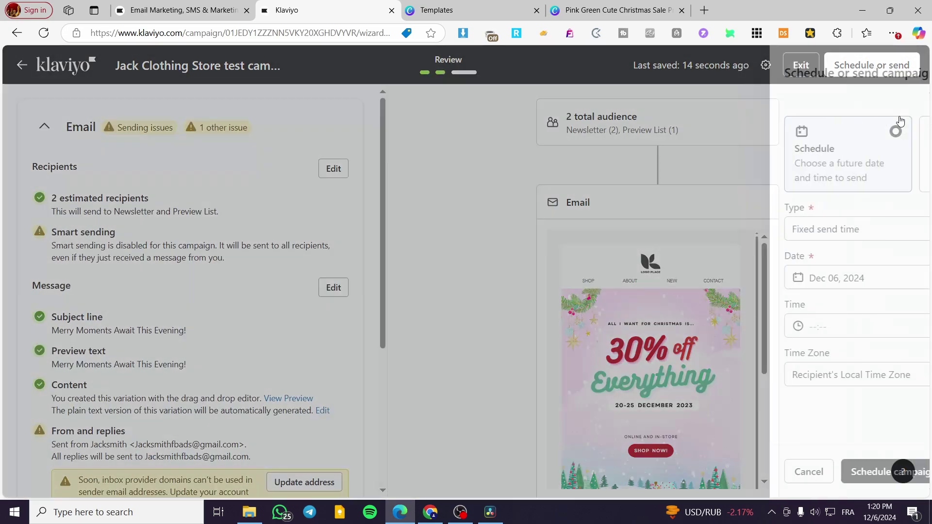
click(831, 146)
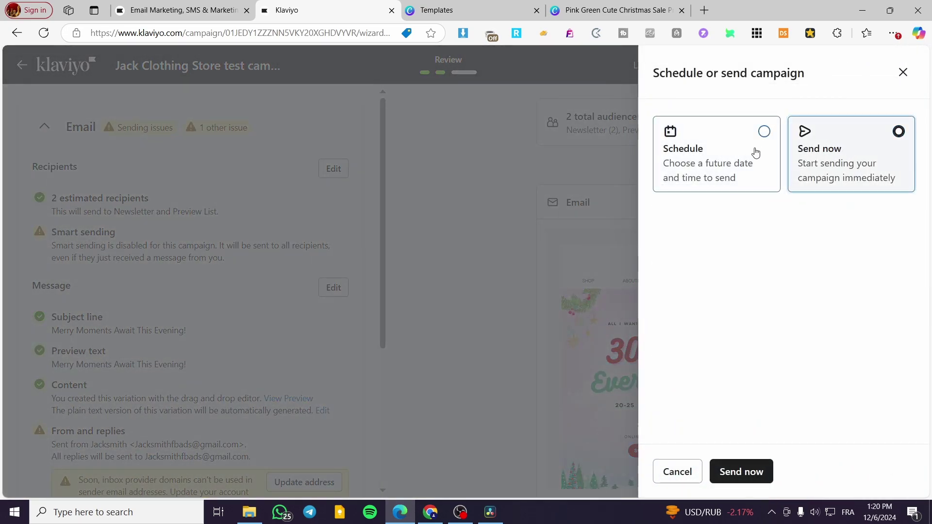
click(757, 151)
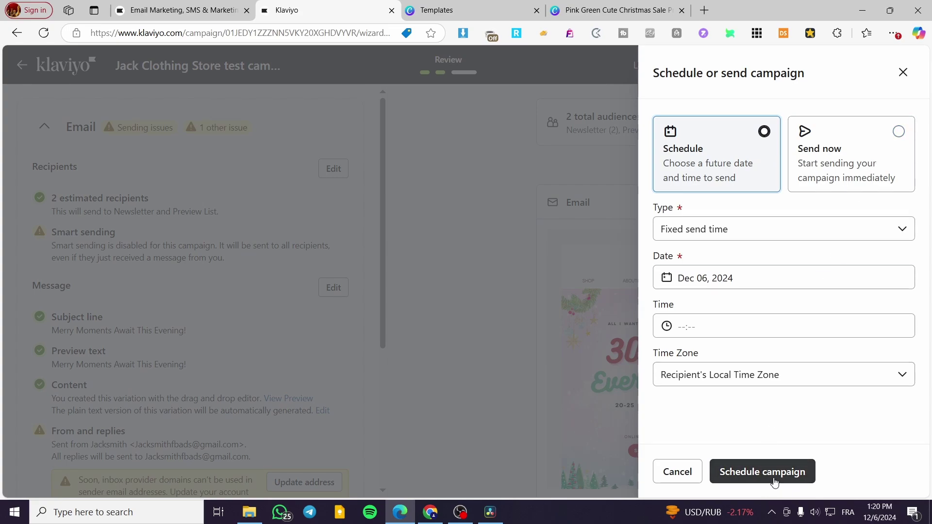
click(684, 483)
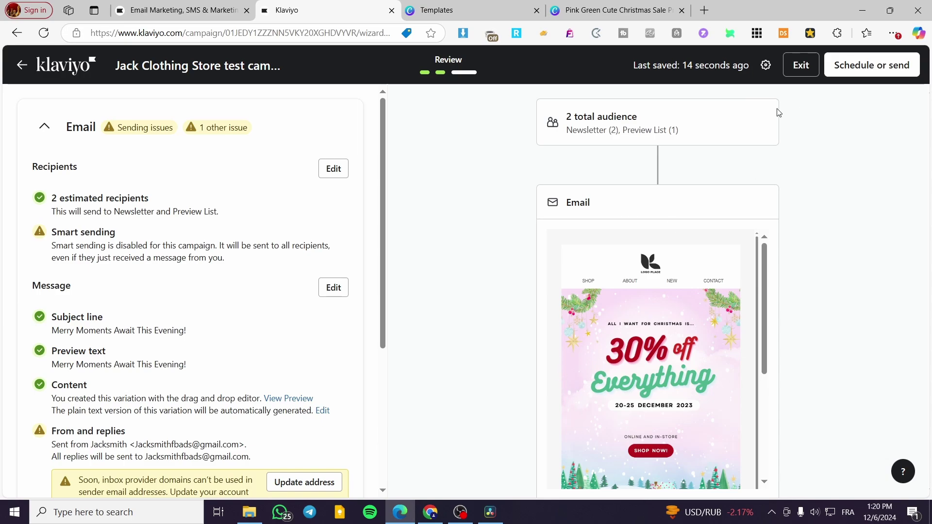
Go back through the message and recipients stages, exit to the campaigns list and dismiss the new-campaign form
click(22, 65)
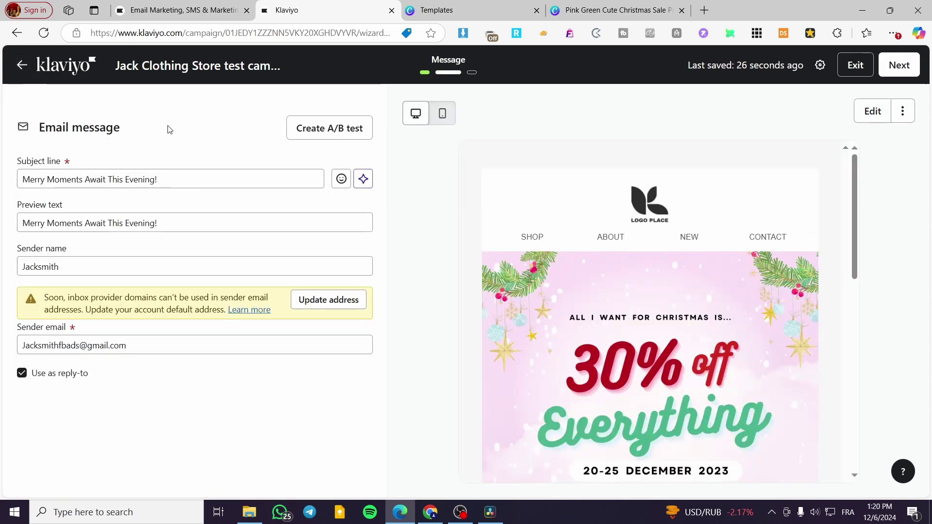
click(21, 64)
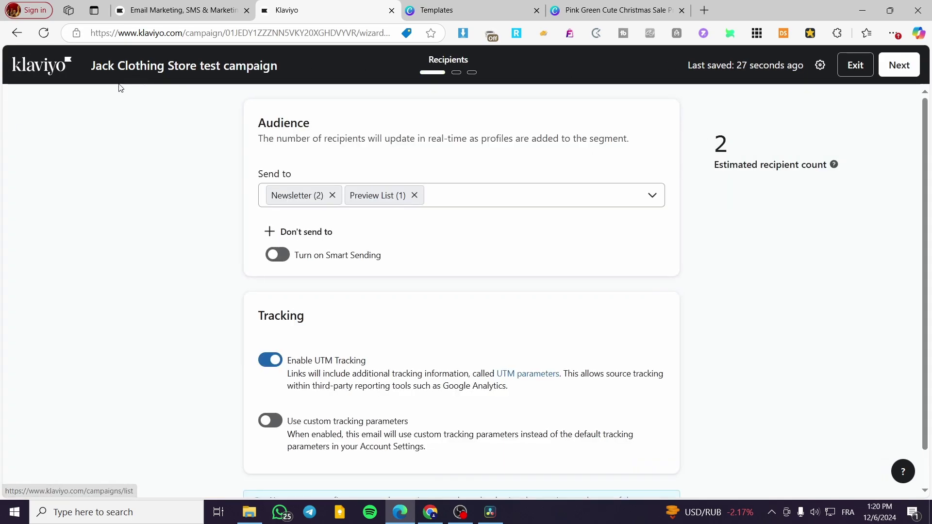
click(854, 65)
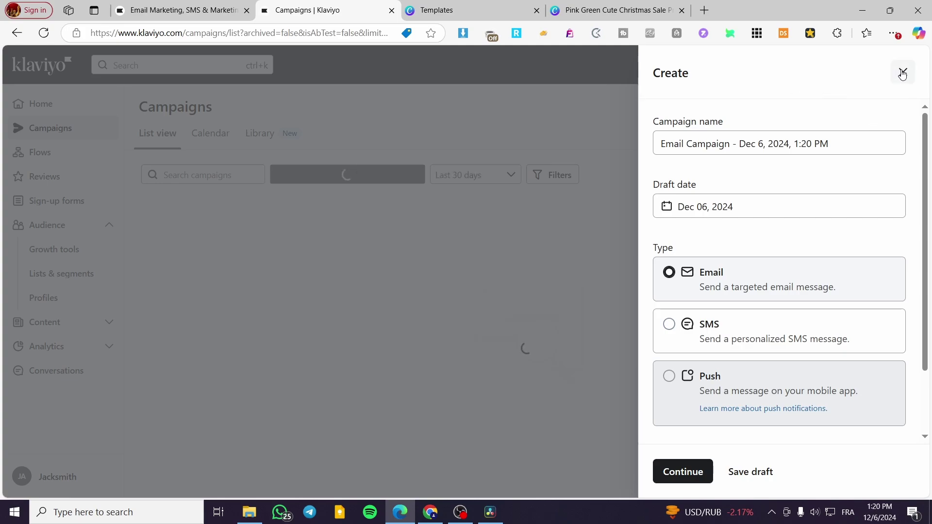
click(901, 73)
mouse_move(515, 292)
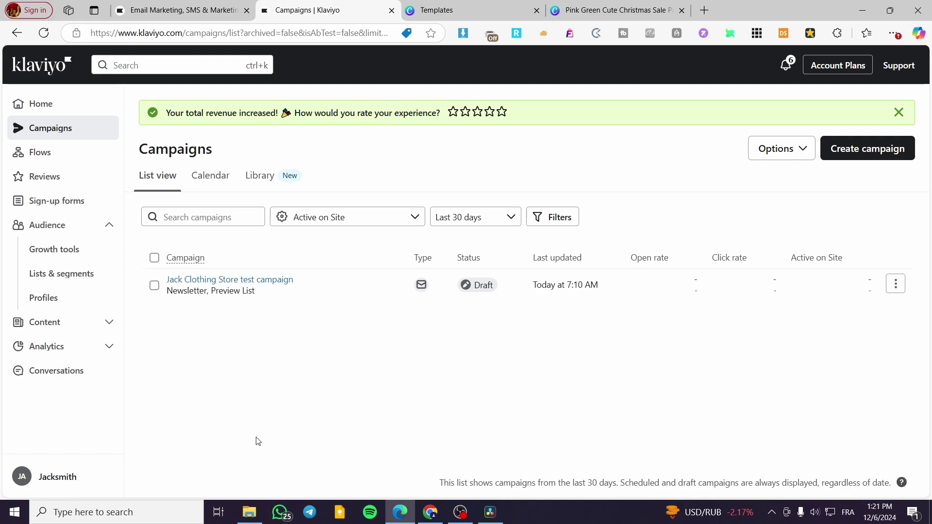
Open the account's integrations and browse the directory of integrations that can be added
click(59, 479)
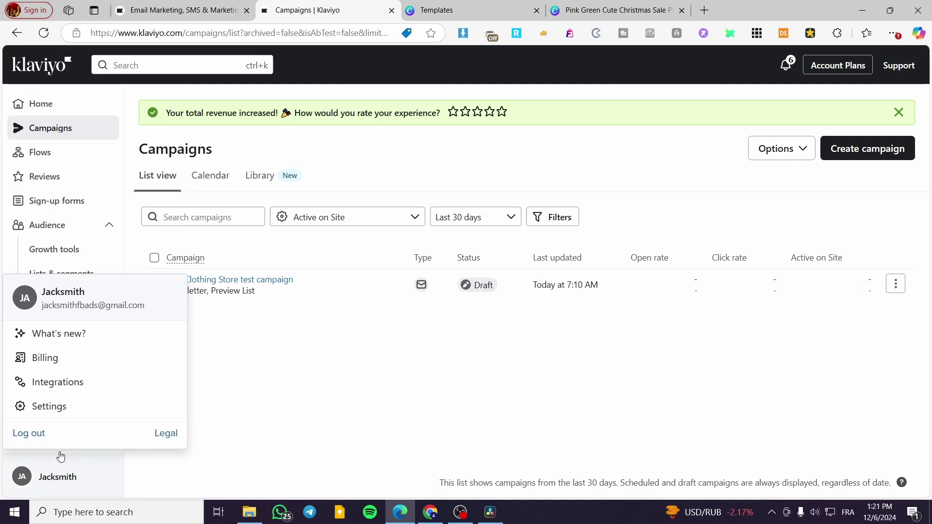
click(57, 384)
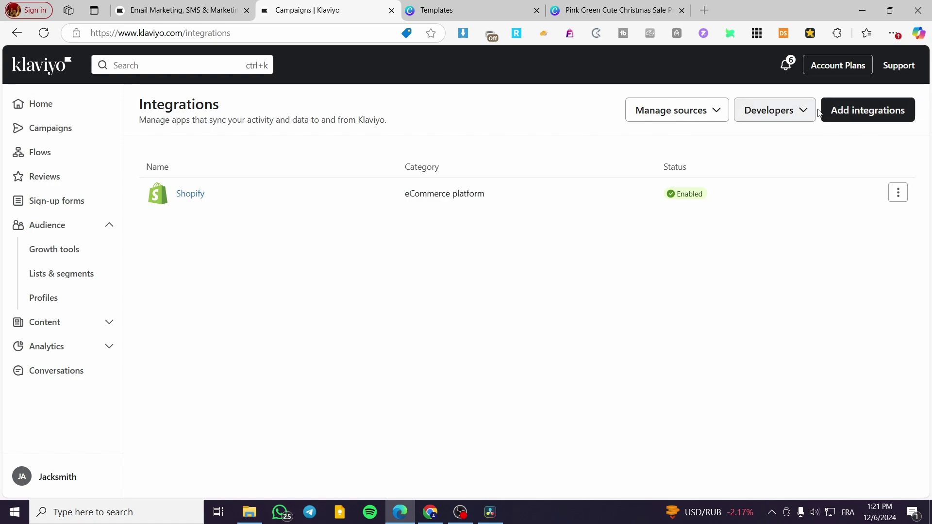
click(835, 115)
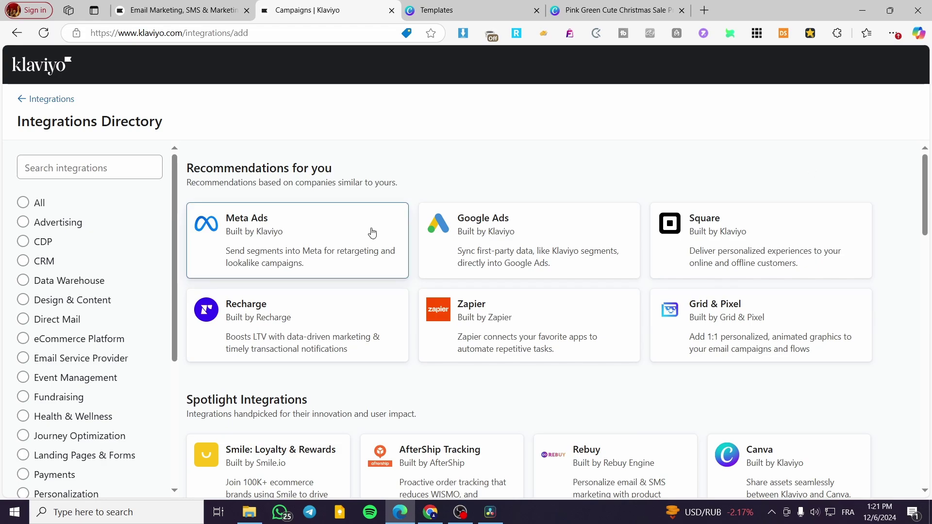
scroll(305, 293, down, 10)
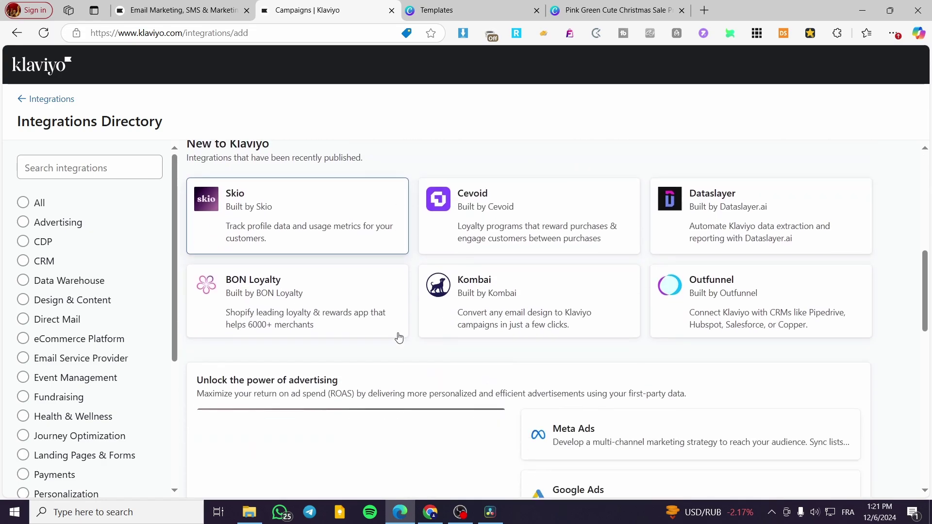
scroll(363, 391, up, 10)
Search the integrations directory for Shopify and open the first result's details
click(111, 166)
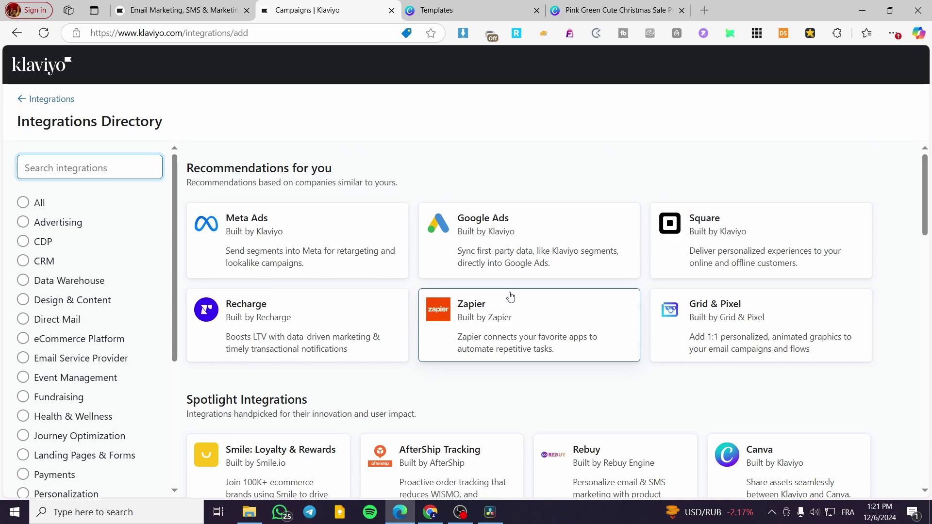
text(Shopify)
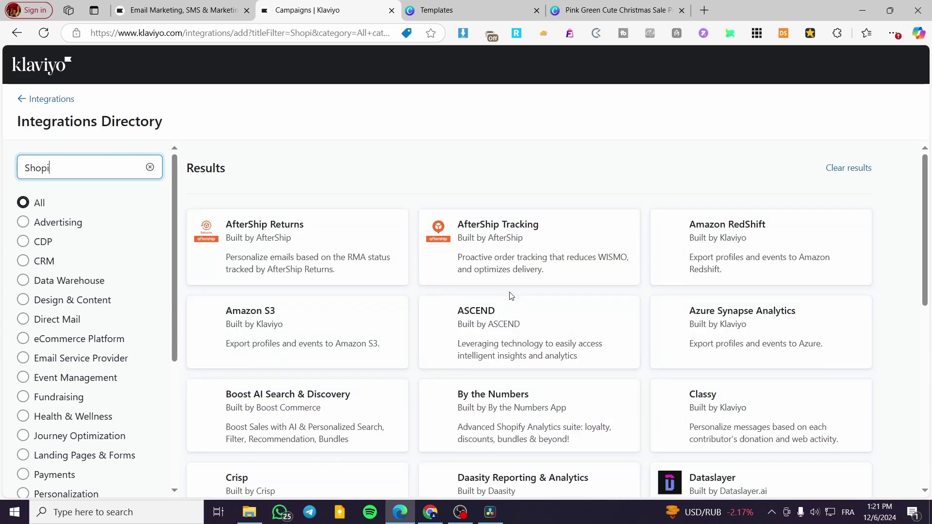
click(395, 264)
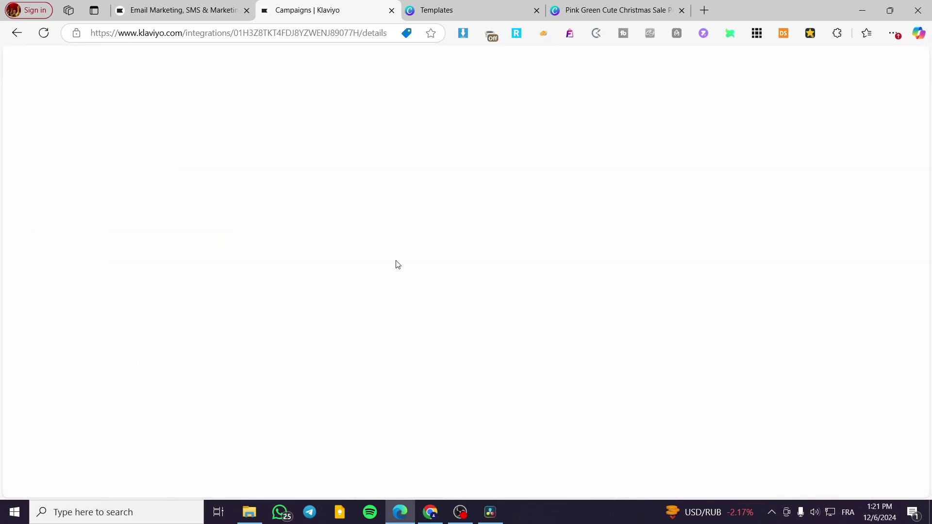
Close the Klaviyo integrations page and, in Canva, the Pink Green Cute Christmas Sale template preview
click(391, 10)
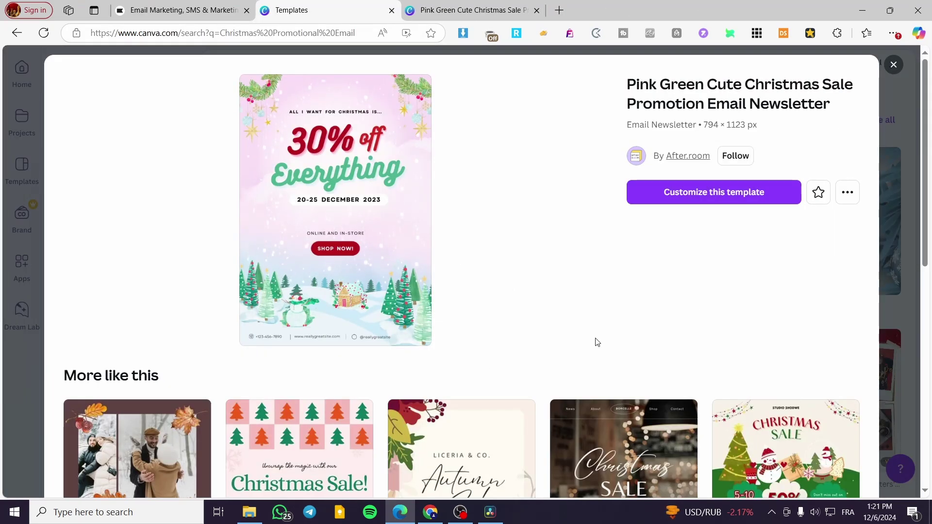
click(894, 66)
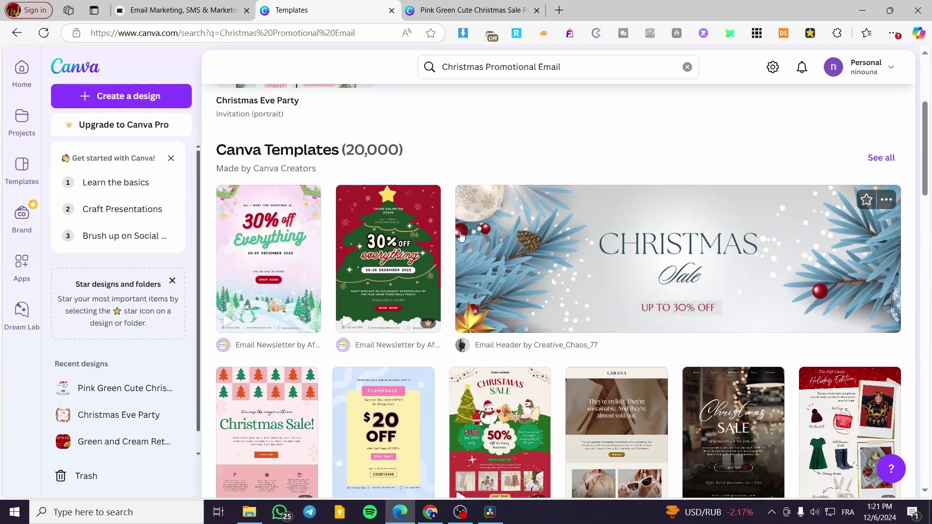